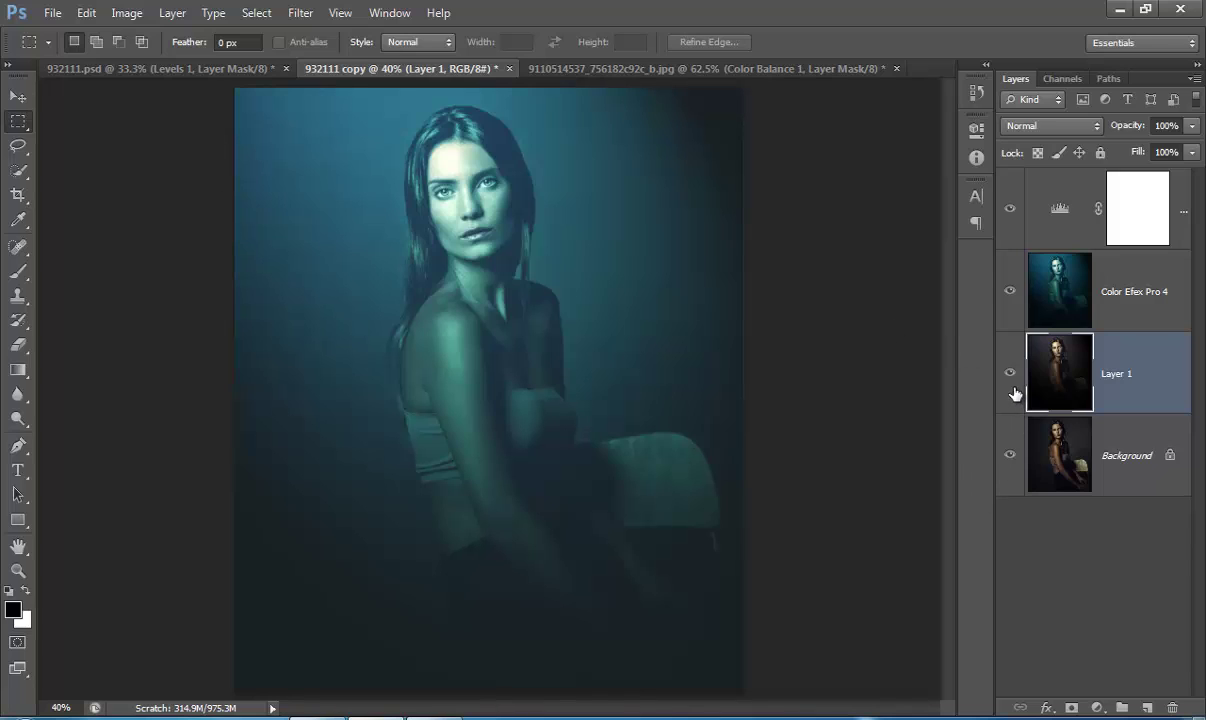
Hide and re-show the effect layers to compare the original portrait with the teal edit.
{"action": "left_click_drag", "start_coordinate": [1010, 373], "coordinate": [1012, 224]}
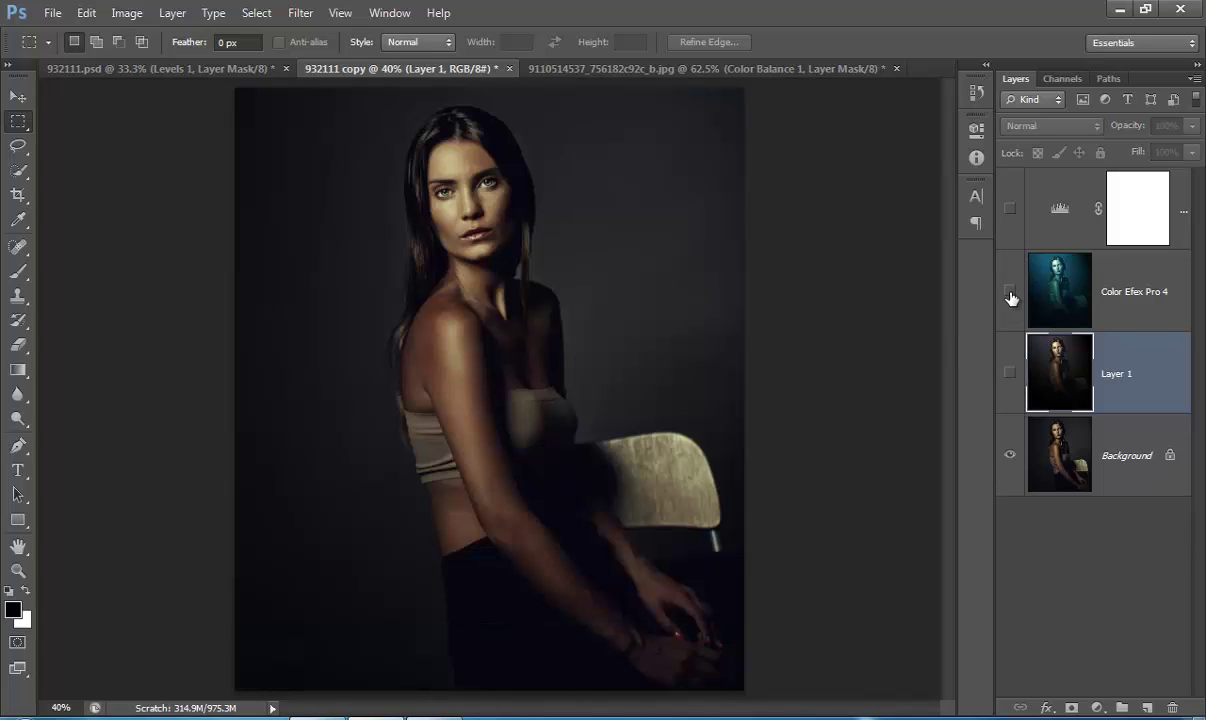
{"action": "left_click_drag", "start_coordinate": [1012, 375], "coordinate": [1015, 207]}
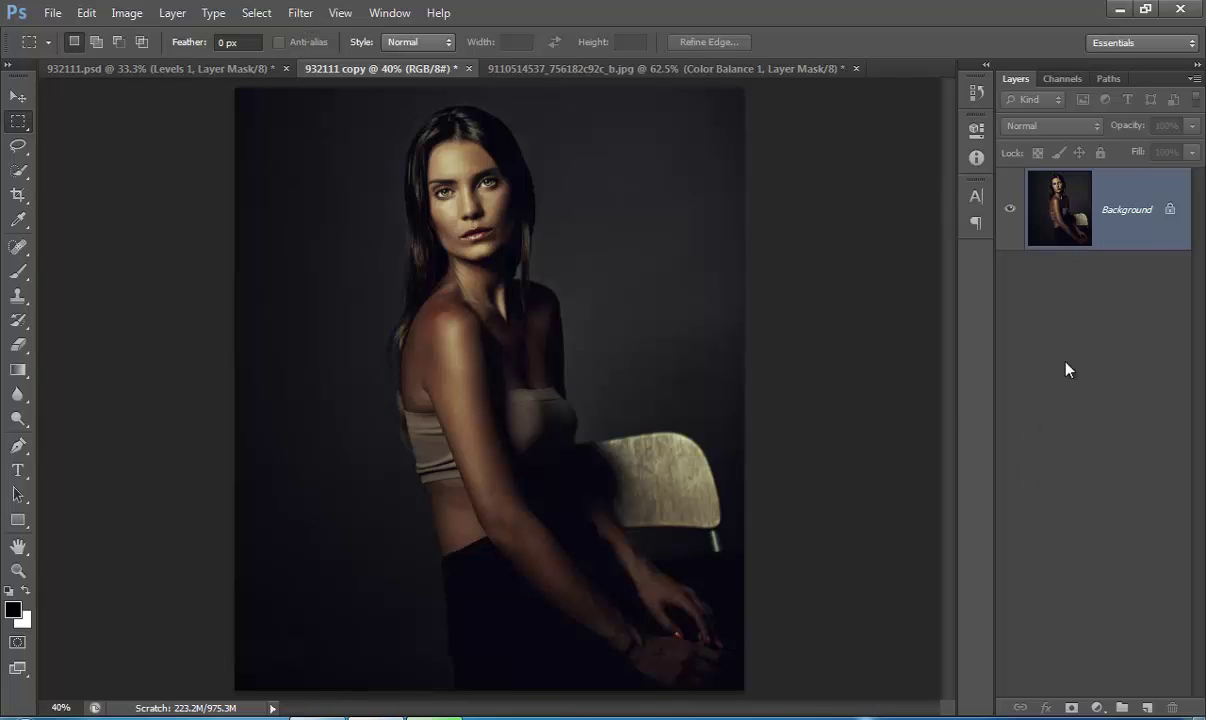
Duplicate the Background into Layer 1 and go to Filter > Render > Lighting Effects.
{"action": "key", "text": "ctrl+j"}
{"action": "left_click", "coordinate": [300, 13]}
{"action": "mouse_move", "coordinate": [399, 272]}
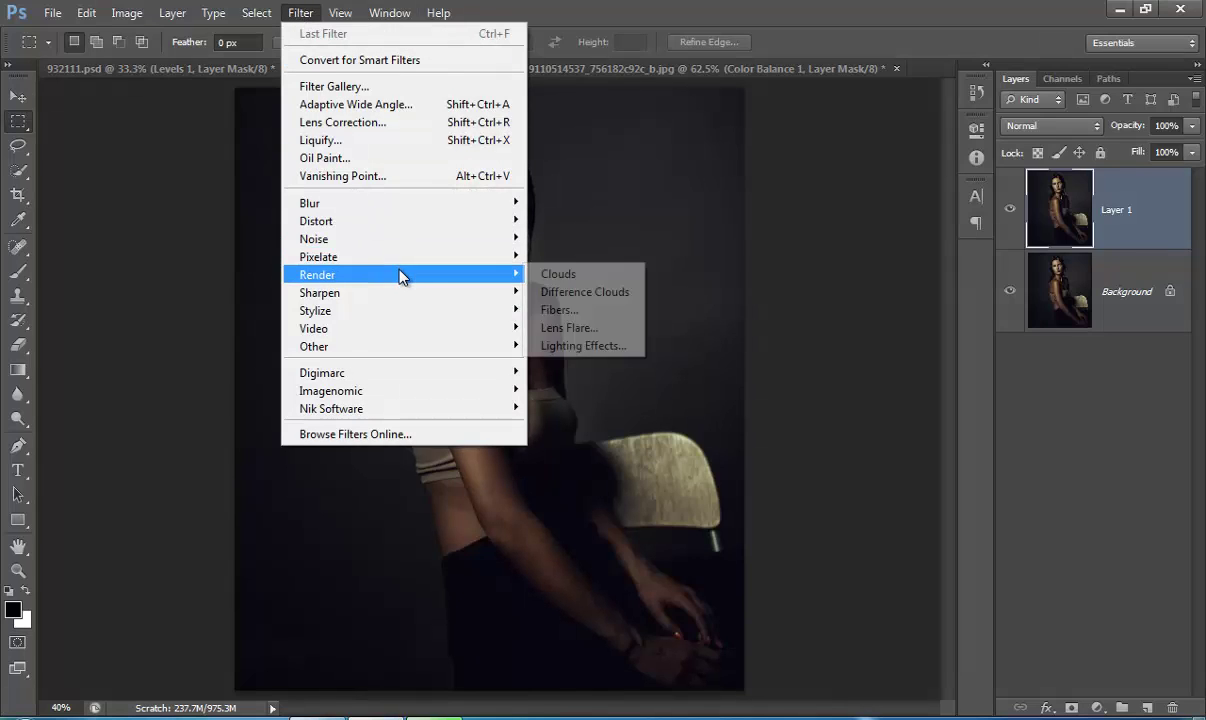
Launch Lighting Effects and set its preview zoom to 30%.
{"action": "left_click", "coordinate": [606, 347]}
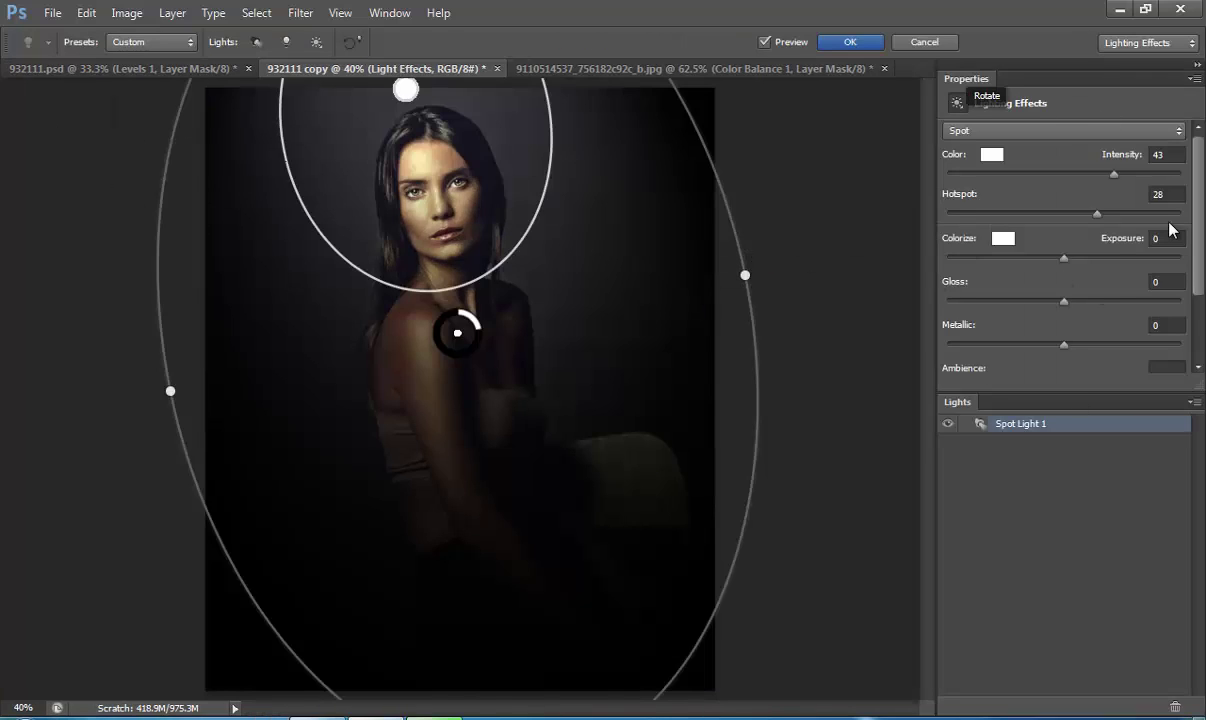
{"action": "scroll", "coordinate": [1195, 250], "scroll_direction": "down", "scroll_amount": 2}
{"action": "scroll", "coordinate": [1198, 200], "scroll_direction": "up", "scroll_amount": 2}
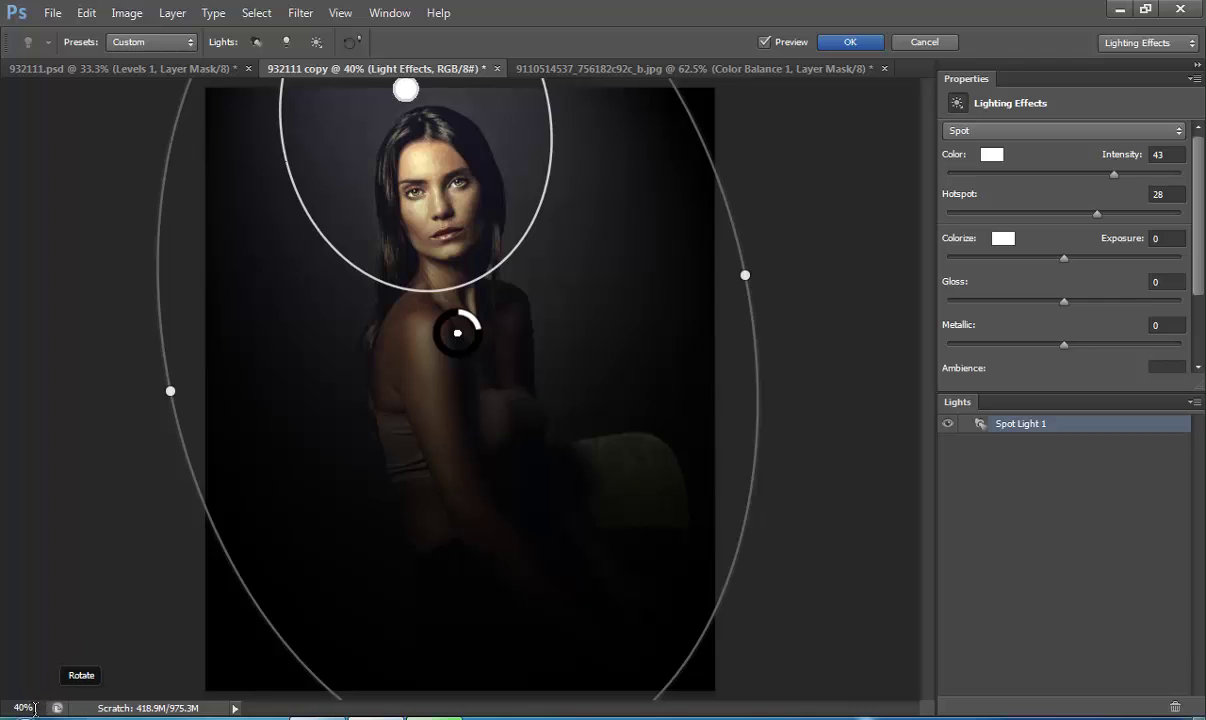
{"action": "left_click", "coordinate": [33, 707]}
{"action": "type", "text": "30"}
{"action": "key", "text": "Return"}
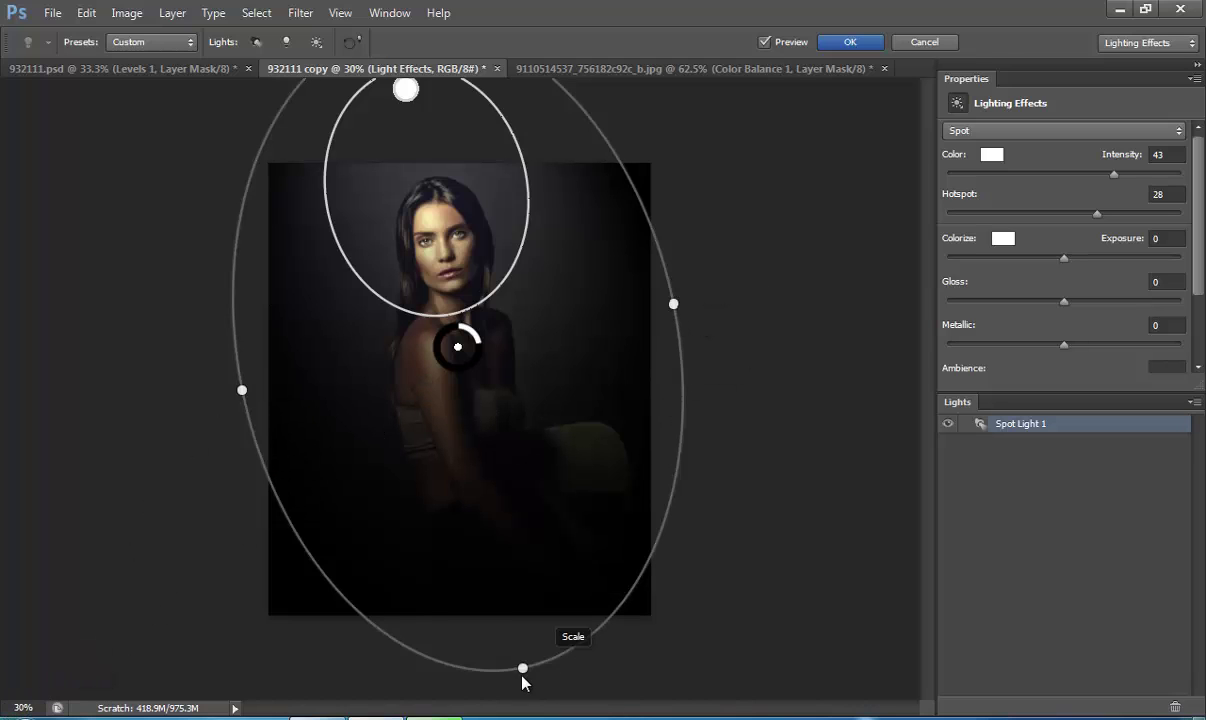
Tilt the spot light's beam clockwise and lengthen it down across the portrait.
{"action": "left_click_drag", "start_coordinate": [509, 633], "coordinate": [602, 635]}
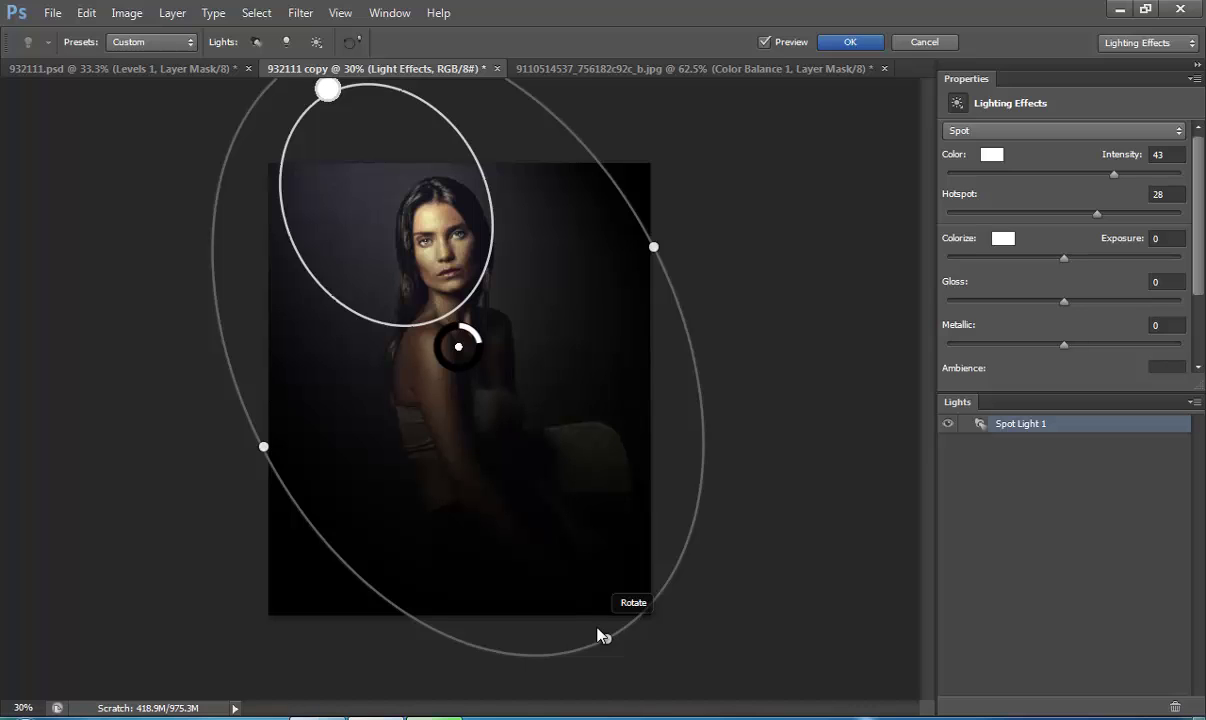
{"action": "left_click_drag", "start_coordinate": [602, 635], "coordinate": [580, 607]}
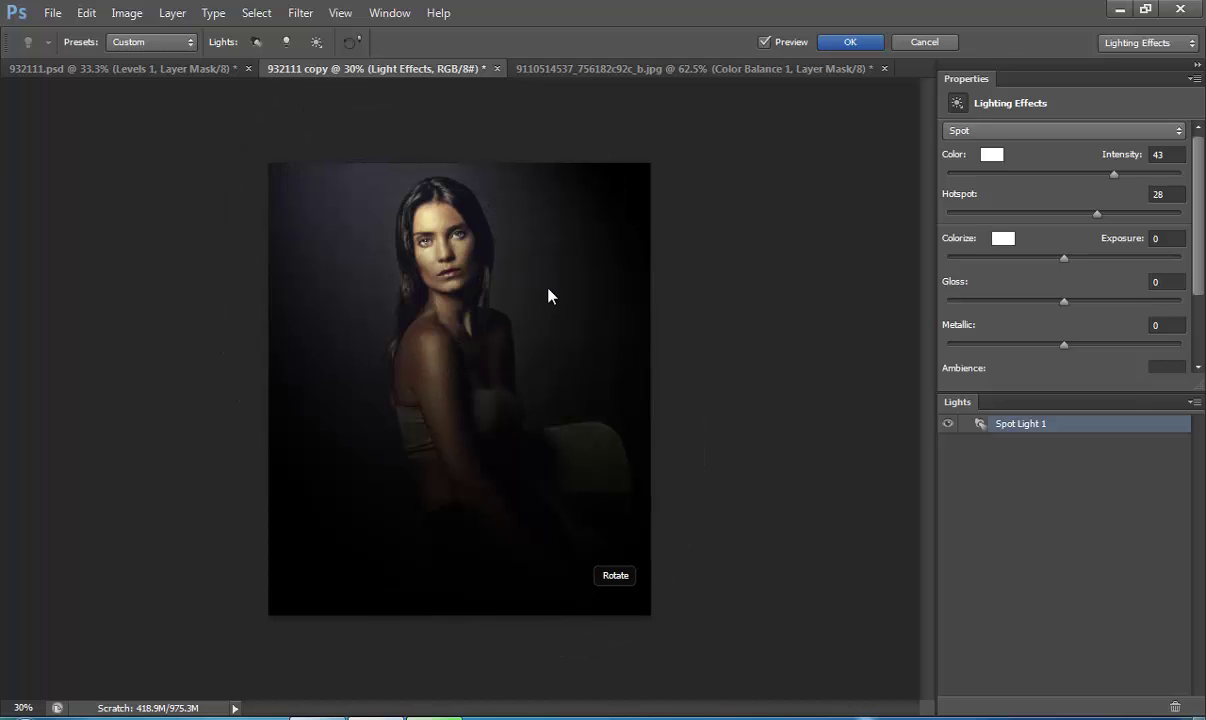
{"action": "mouse_move", "coordinate": [655, 252]}
{"action": "left_mouse_down"}
{"action": "mouse_move", "coordinate": [680, 247]}
{"action": "mouse_move", "coordinate": [658, 256]}
{"action": "mouse_move", "coordinate": [667, 262]}
{"action": "left_mouse_up"}
Move the spot light onto her face, raise Hotspot to 34 and Intensity to 50, and widen the beam.
{"action": "left_click_drag", "start_coordinate": [393, 201], "coordinate": [373, 171]}
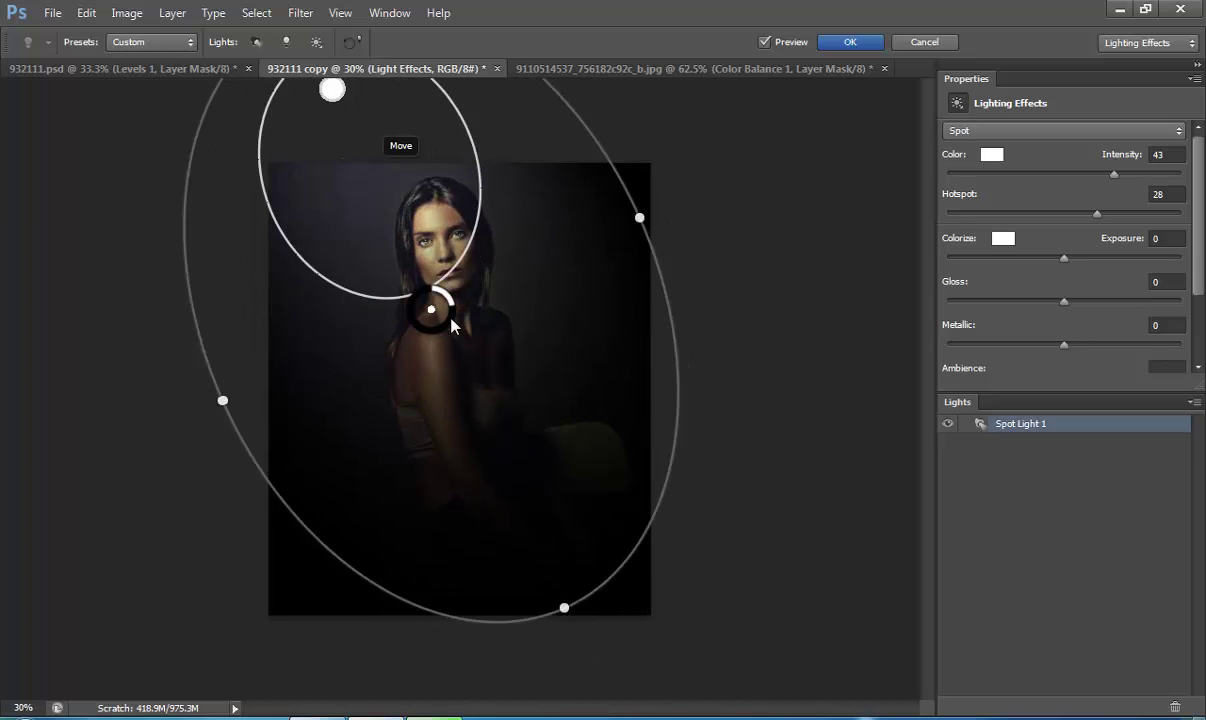
{"action": "mouse_move", "coordinate": [452, 325]}
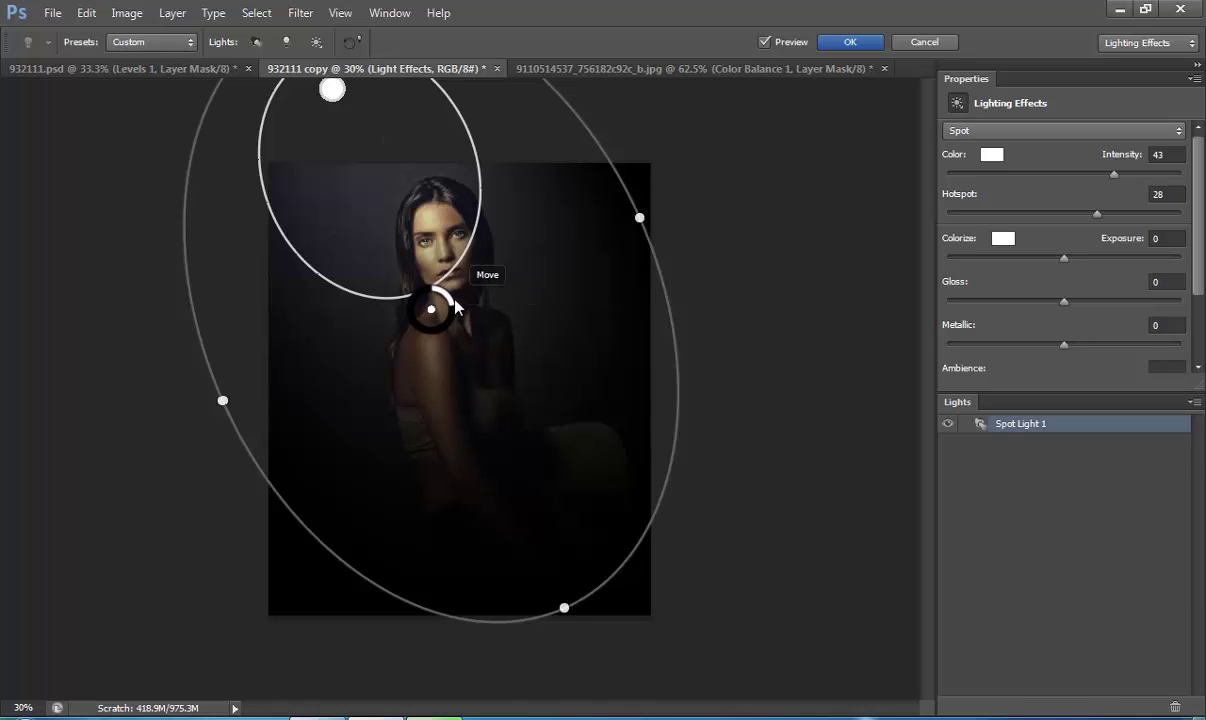
{"action": "mouse_move", "coordinate": [452, 320]}
{"action": "left_mouse_down"}
{"action": "mouse_move", "coordinate": [449, 347]}
{"action": "mouse_move", "coordinate": [454, 324]}
{"action": "left_mouse_up"}
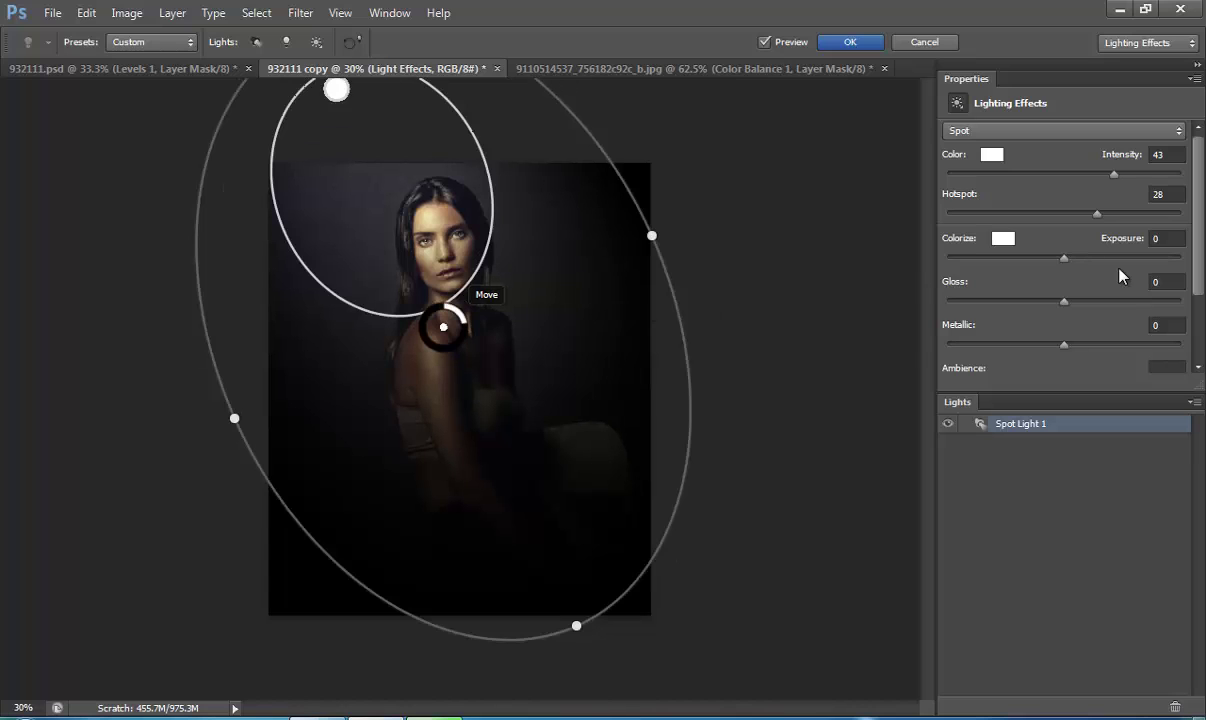
{"action": "left_click_drag", "start_coordinate": [1097, 213], "coordinate": [1122, 178]}
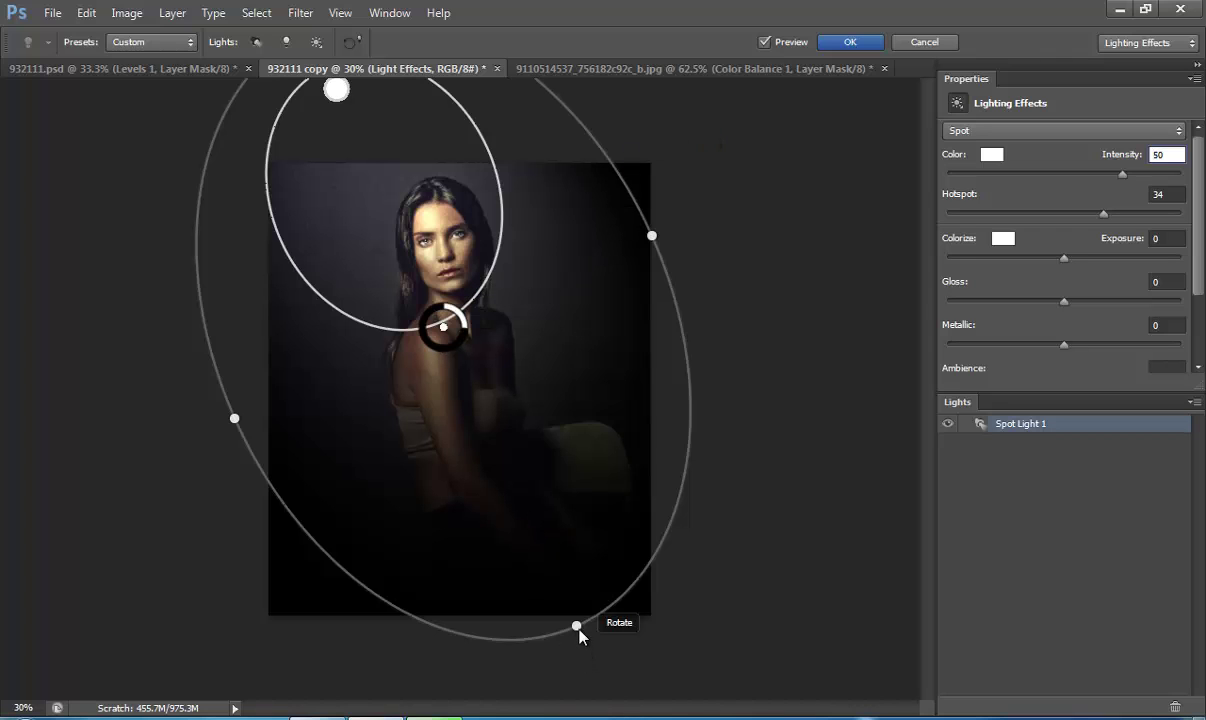
{"action": "mouse_move", "coordinate": [587, 639]}
{"action": "left_mouse_down"}
{"action": "mouse_move", "coordinate": [595, 653]}
{"action": "mouse_move", "coordinate": [584, 637]}
{"action": "left_mouse_up"}
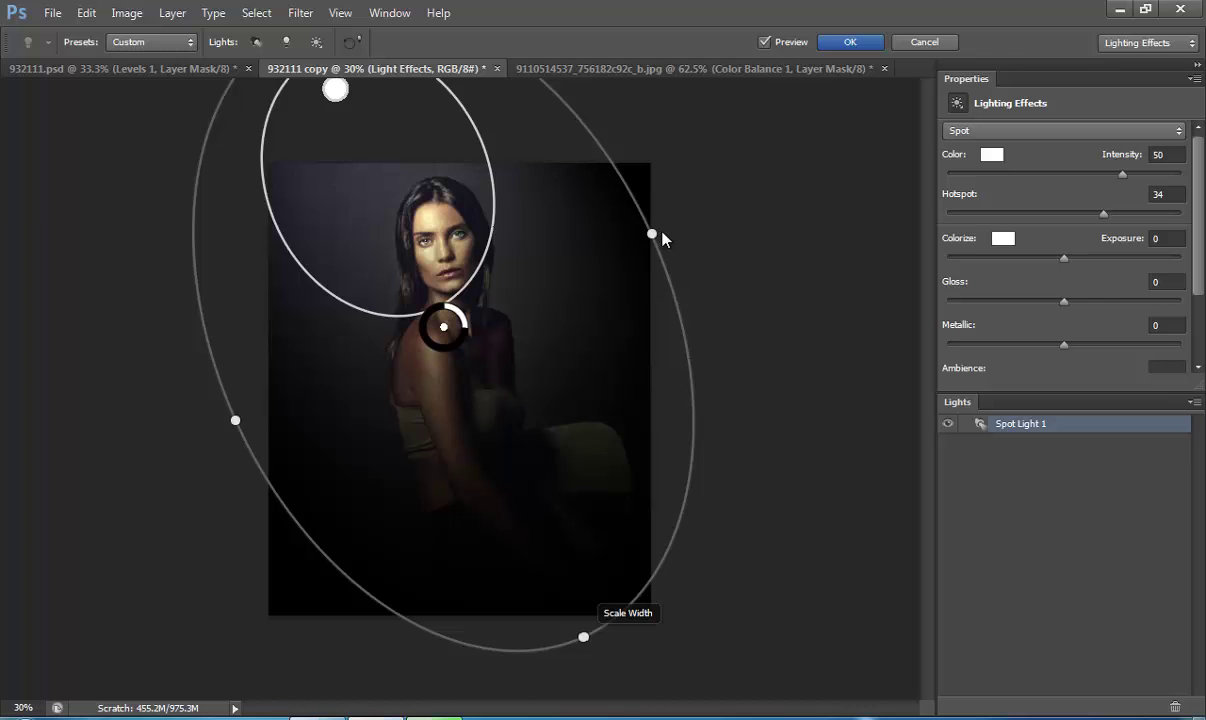
{"action": "left_click_drag", "start_coordinate": [656, 236], "coordinate": [658, 240]}
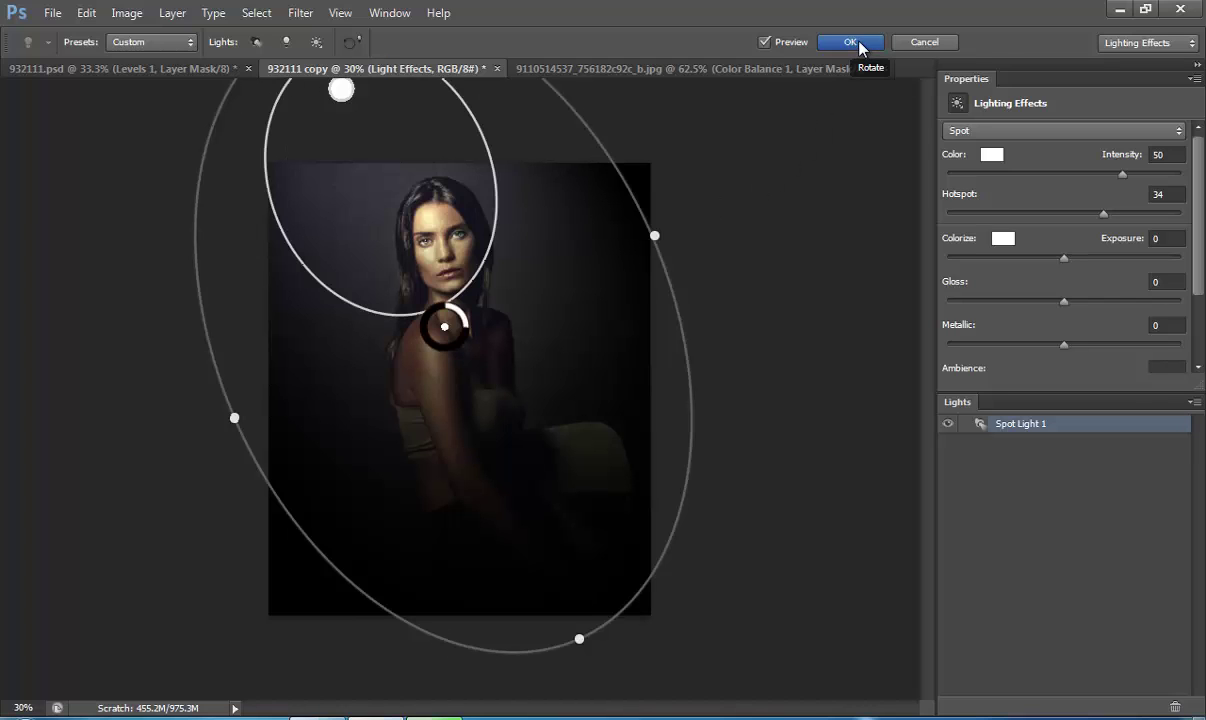
Apply the lighting to Layer 1, zoom to 40%, and toggle Layer 1 to compare with the original.
{"action": "left_click", "coordinate": [850, 42]}
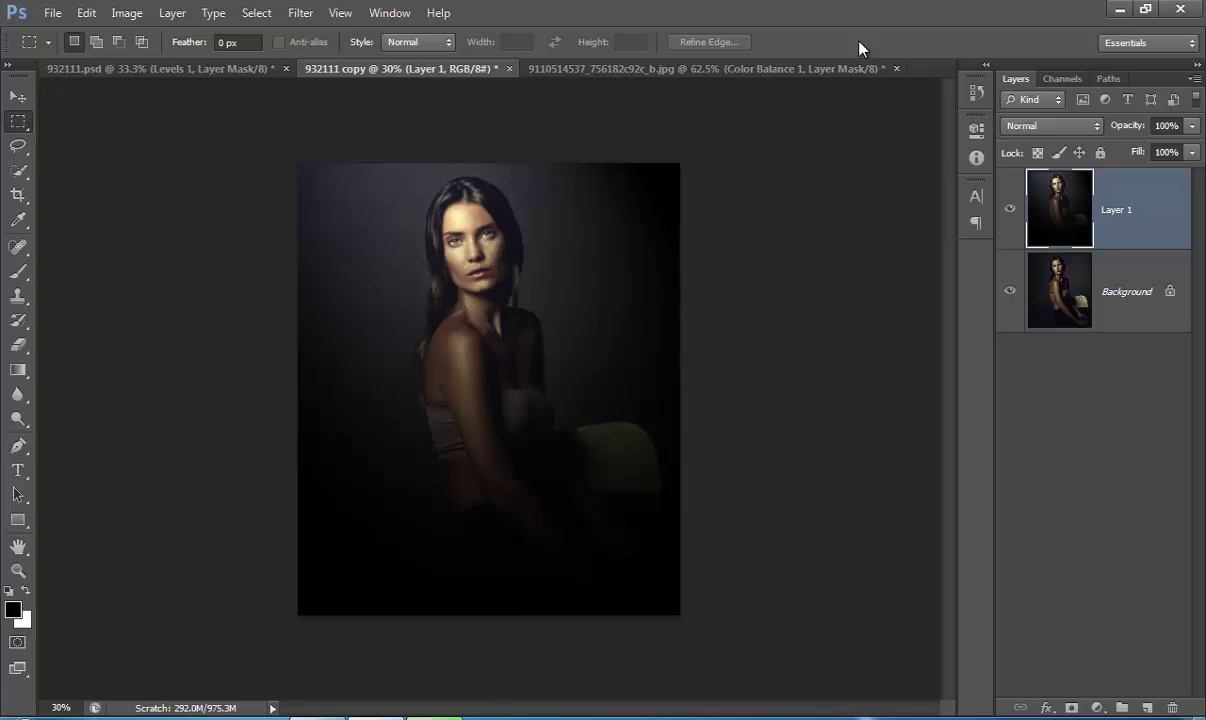
{"action": "key", "text": "ctrl+plus"}
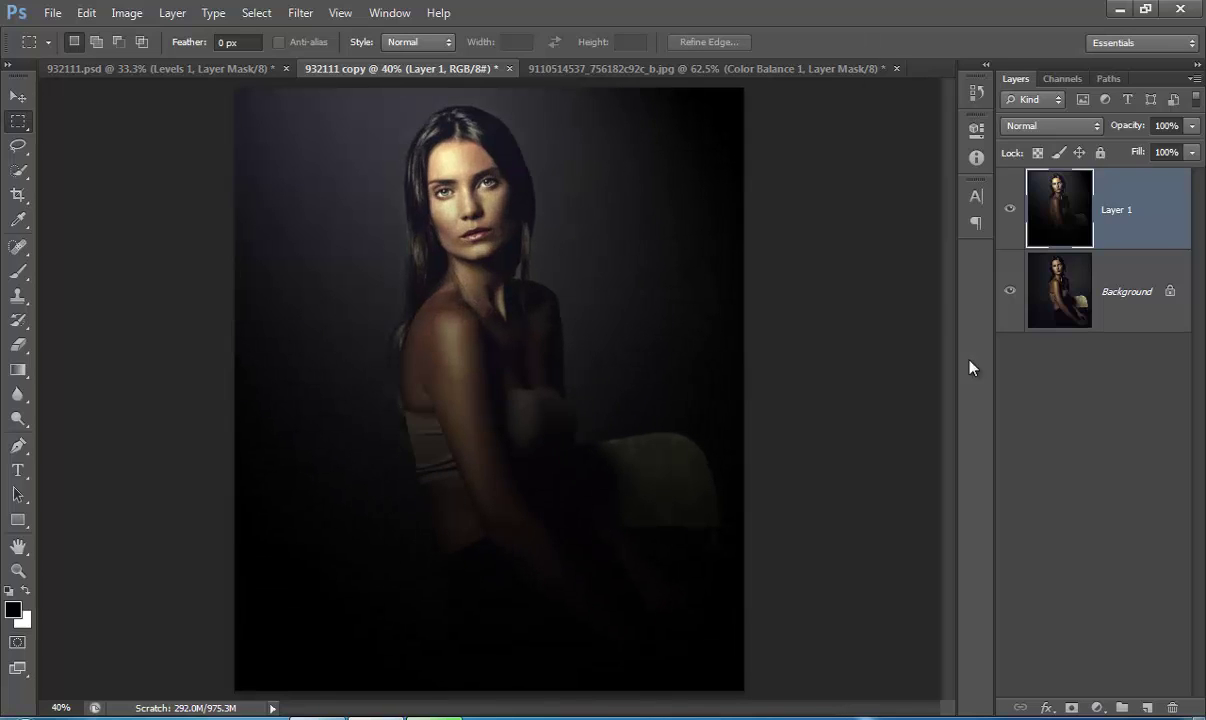
{"action": "left_click", "coordinate": [1011, 219]}
{"action": "left_click", "coordinate": [1011, 217]}
{"action": "left_click", "coordinate": [296, 15]}
Launch Color Efex Pro 4 on the relit layer and show the full list of filters.
{"action": "mouse_move", "coordinate": [334, 411]}
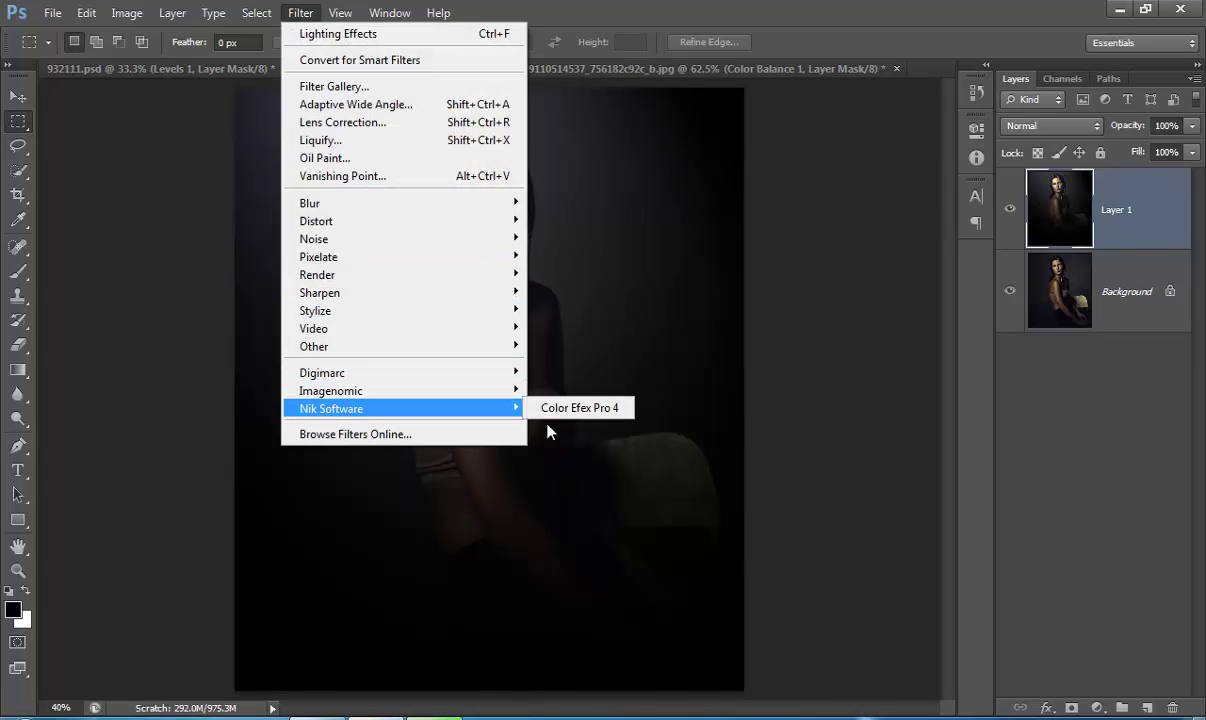
{"action": "left_click", "coordinate": [604, 412]}
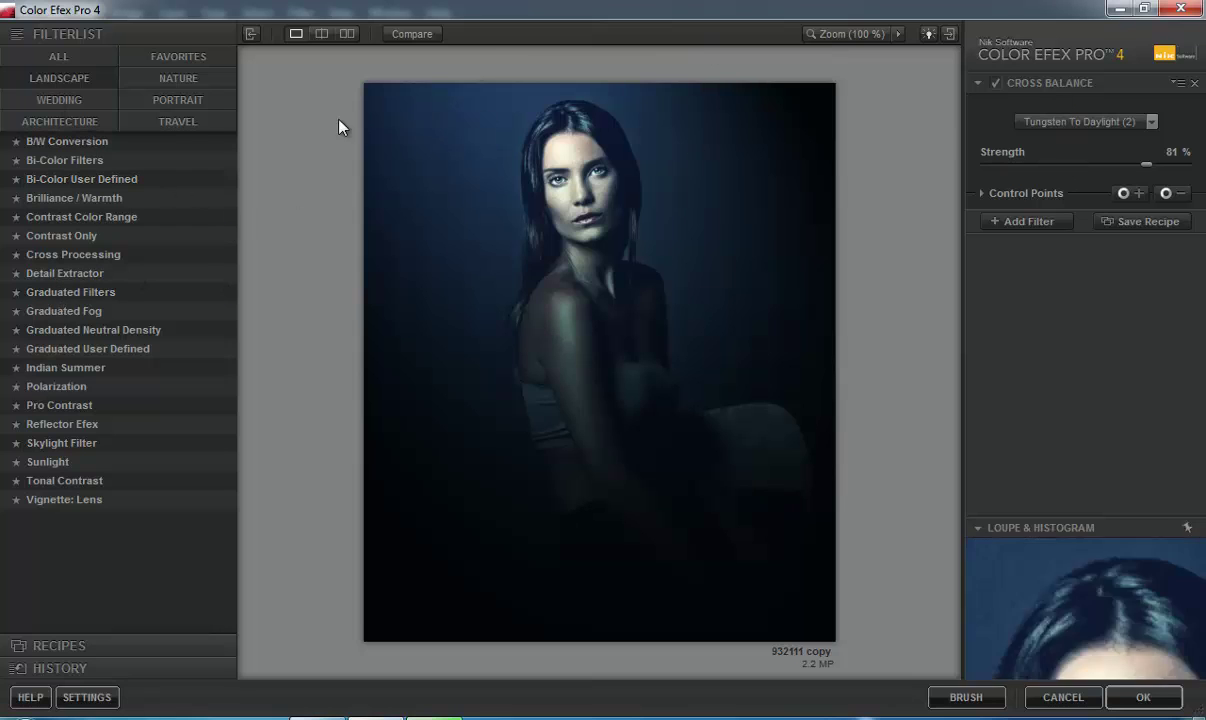
{"action": "left_click", "coordinate": [84, 61]}
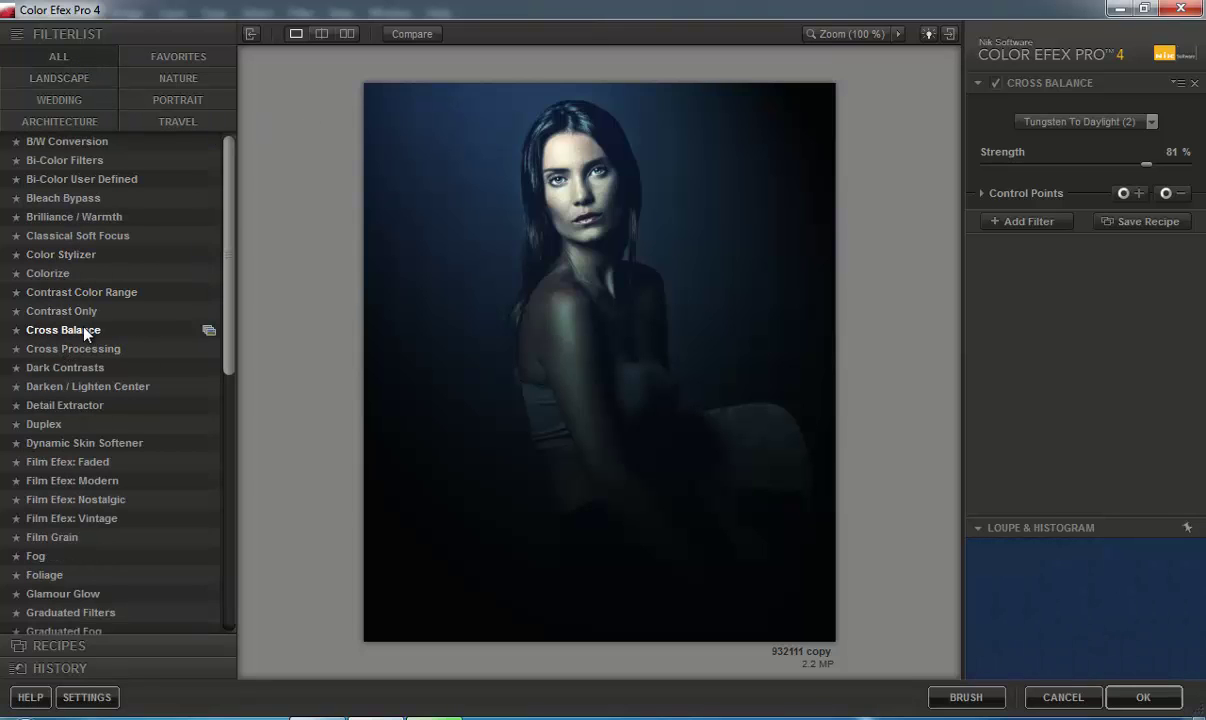
Apply the Cross Balance preset Tungsten To Daylight (3) at 81% and add a second filter slot.
{"action": "left_click", "coordinate": [1135, 125]}
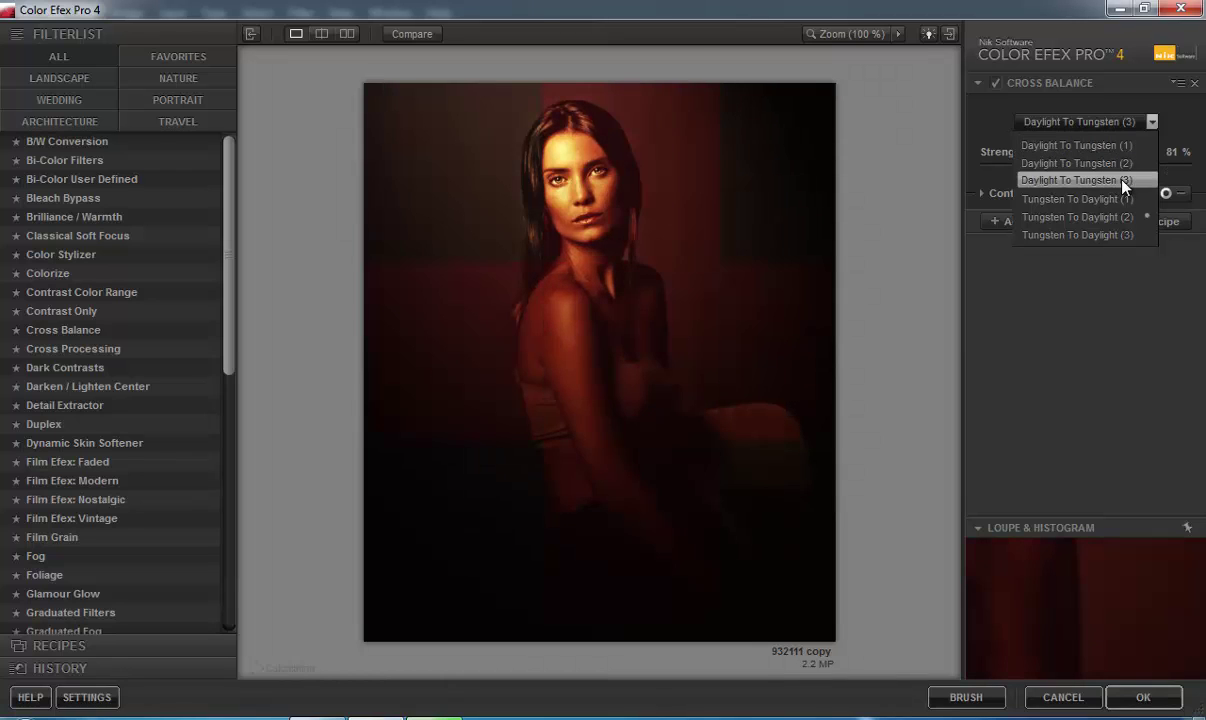
{"action": "left_click", "coordinate": [1125, 242]}
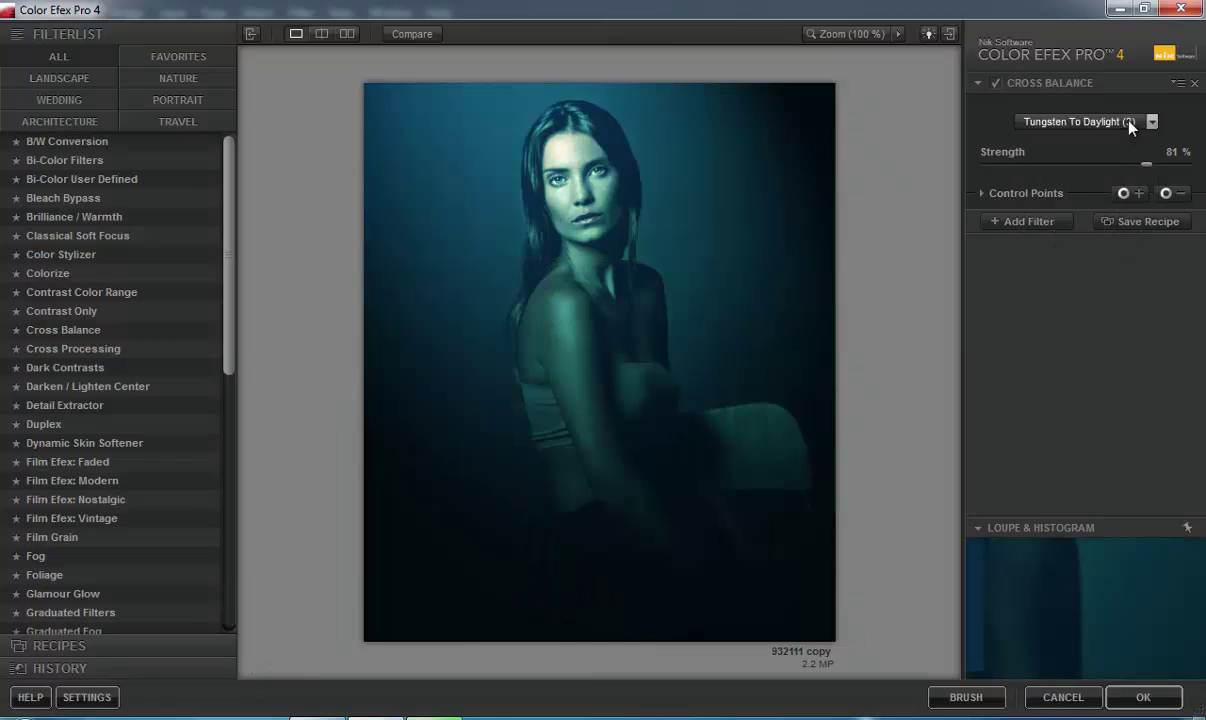
{"action": "left_click", "coordinate": [1130, 123]}
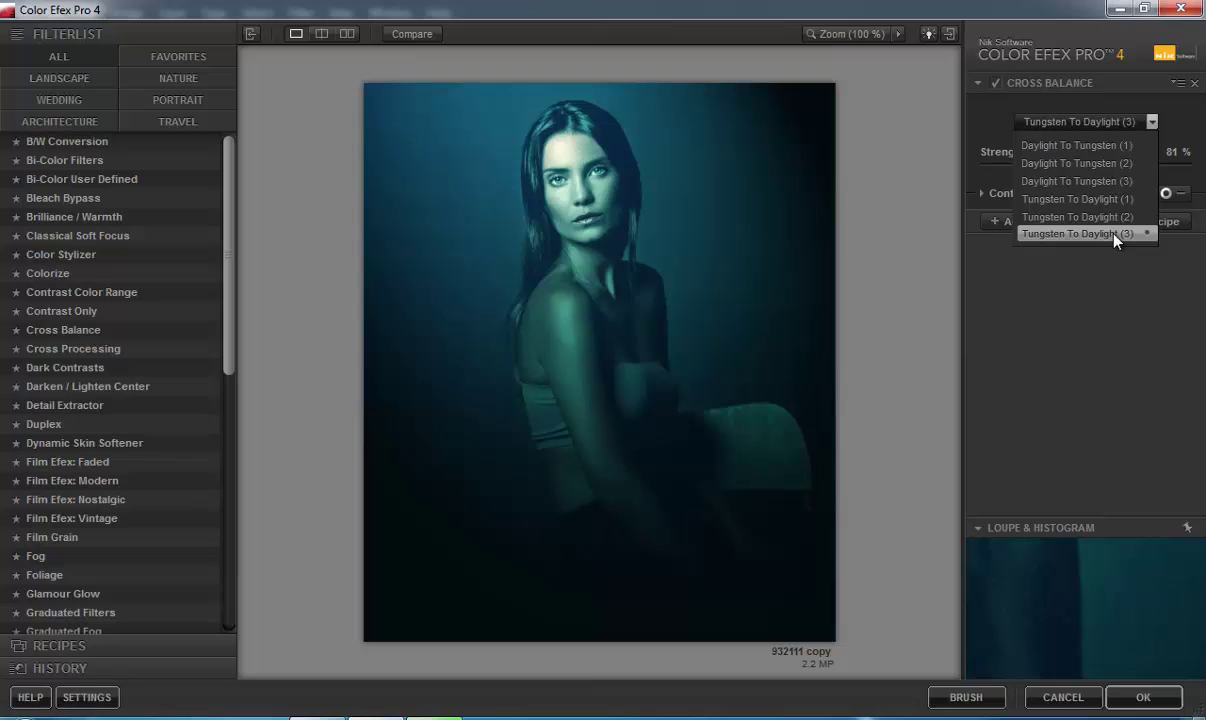
{"action": "left_click", "coordinate": [1114, 235]}
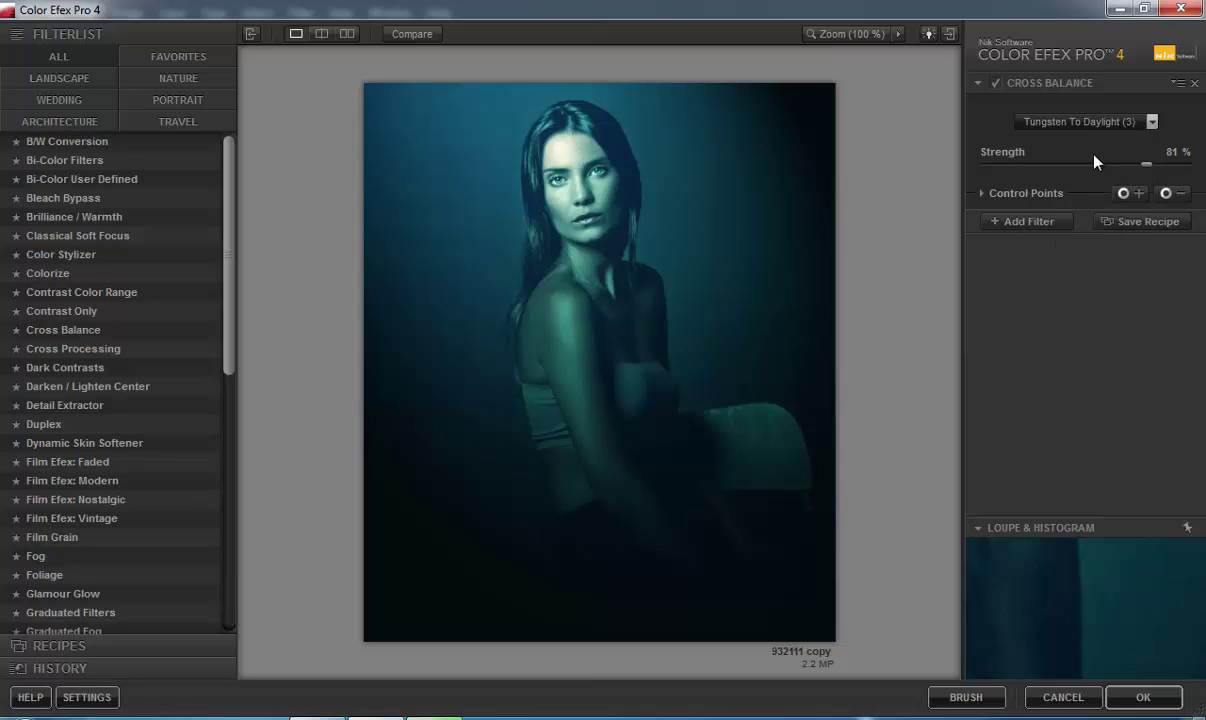
{"action": "left_click", "coordinate": [1036, 228]}
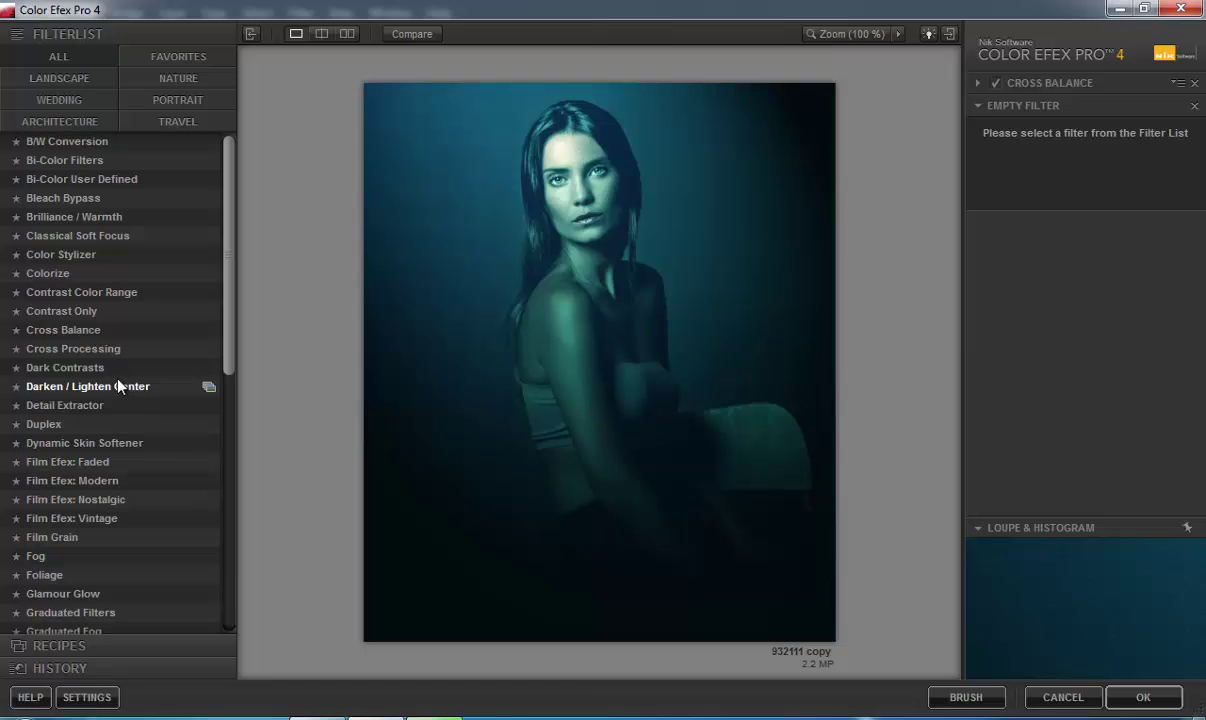
Add Detail Extractor at 0% with Contrast 1% and Saturation 1%, then re-enable it.
{"action": "left_click", "coordinate": [74, 412]}
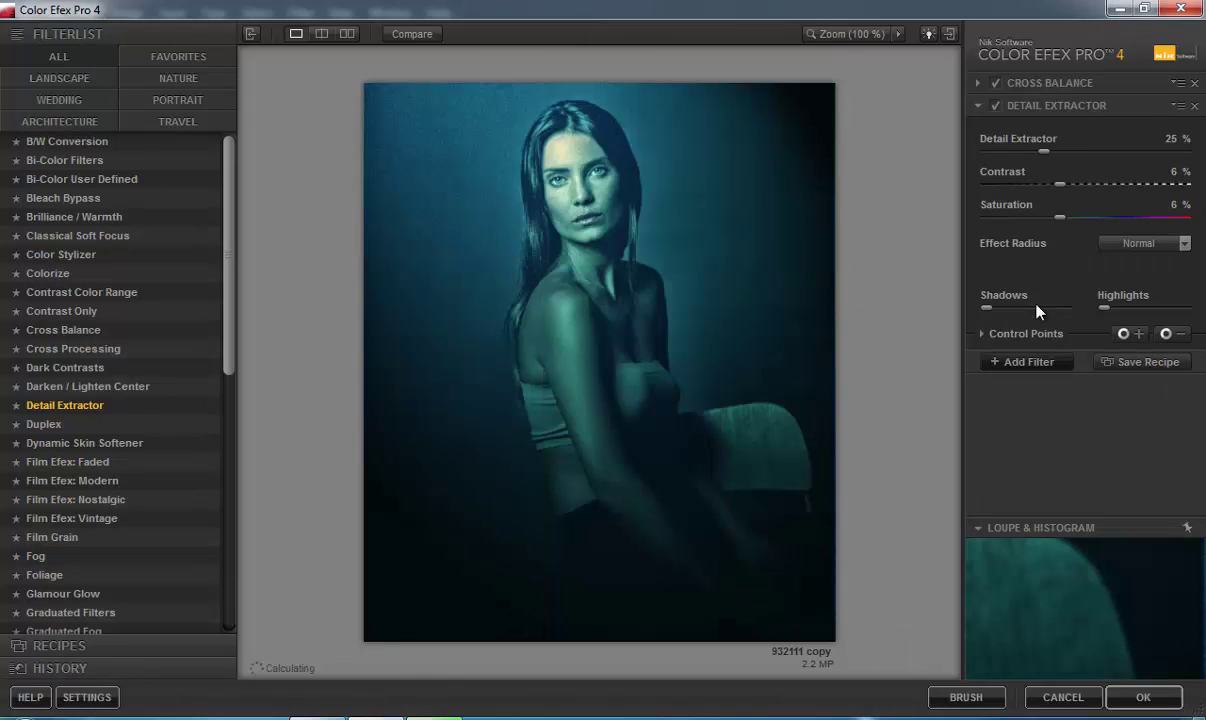
{"action": "left_click_drag", "start_coordinate": [1044, 152], "coordinate": [983, 153]}
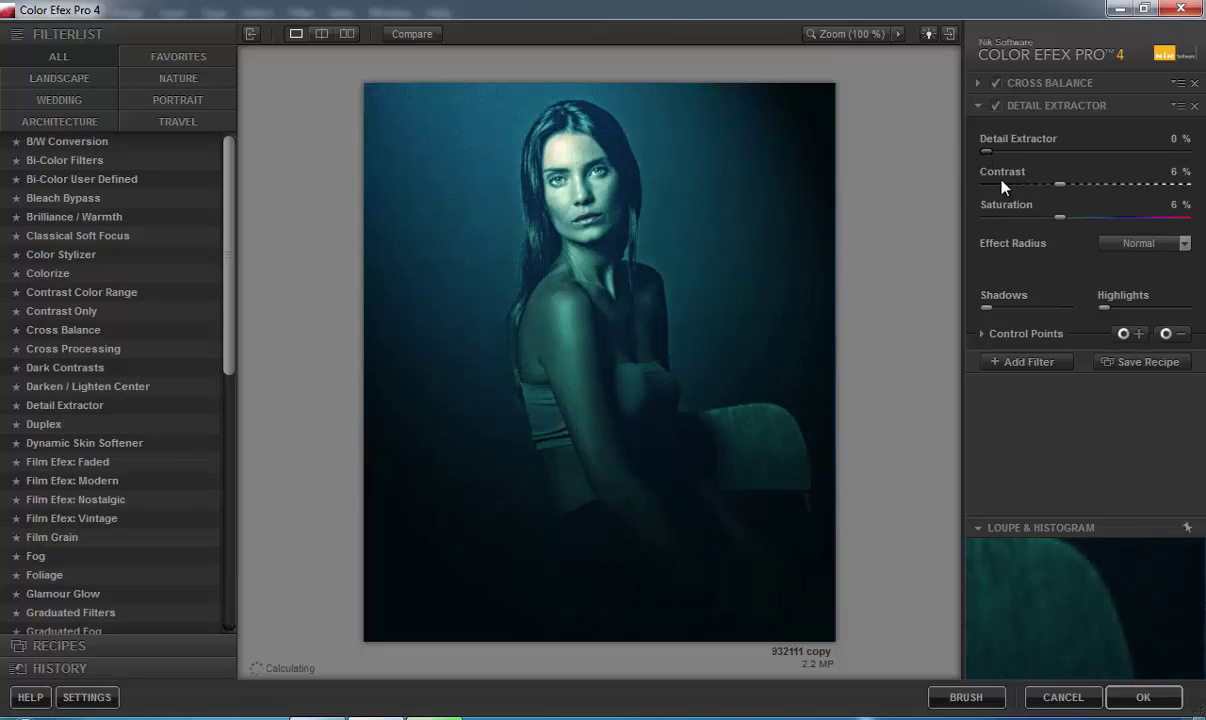
{"action": "left_click_drag", "start_coordinate": [1036, 188], "coordinate": [974, 183]}
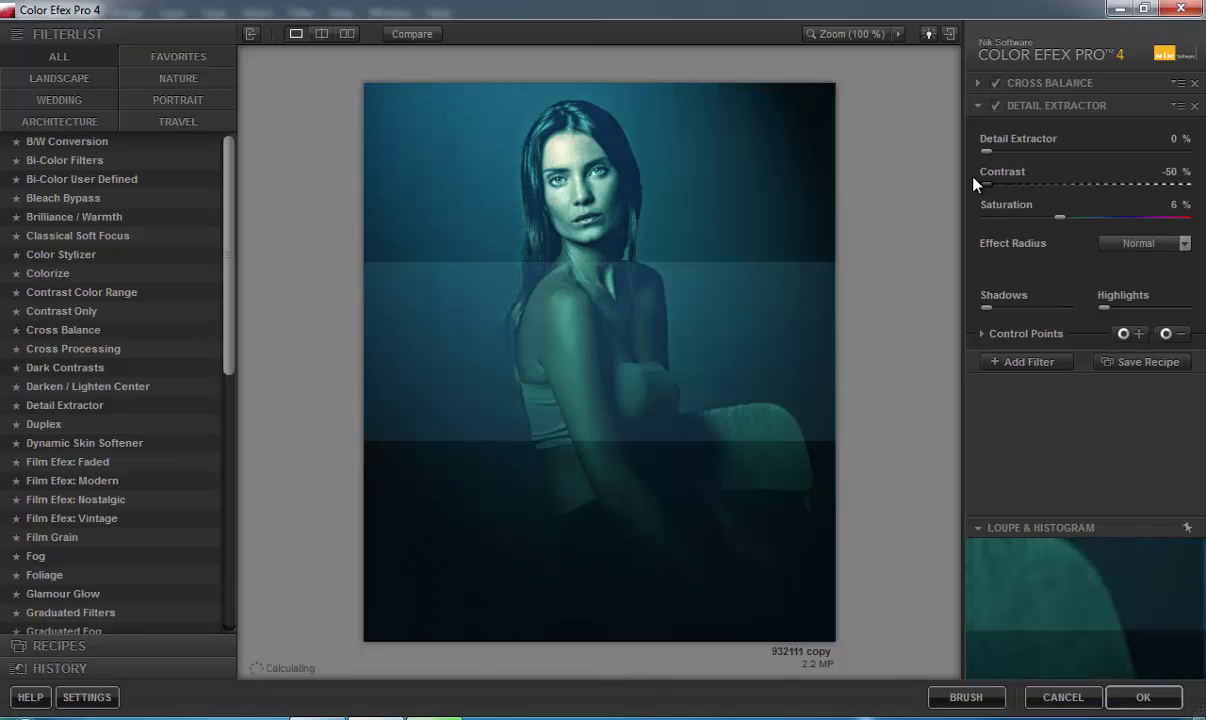
{"action": "left_click_drag", "start_coordinate": [974, 183], "coordinate": [1041, 192]}
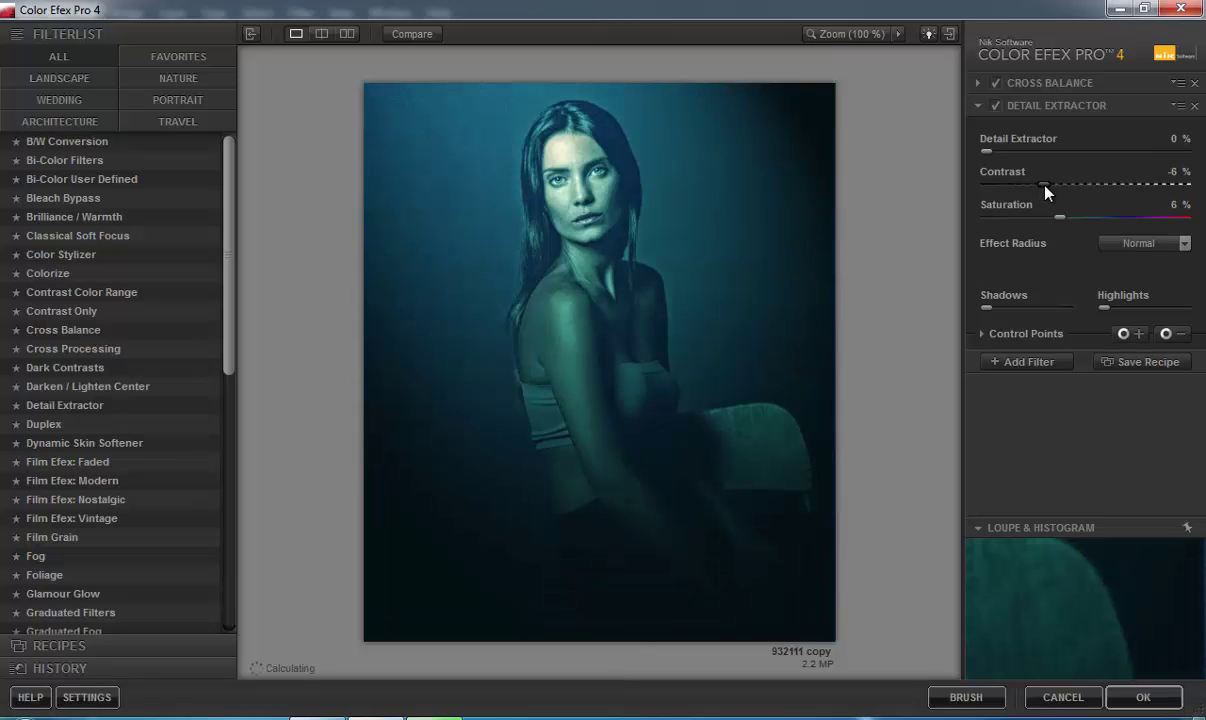
{"action": "left_click", "coordinate": [1043, 188]}
{"action": "left_click_drag", "start_coordinate": [1058, 219], "coordinate": [1057, 224]}
{"action": "left_click", "coordinate": [995, 106]}
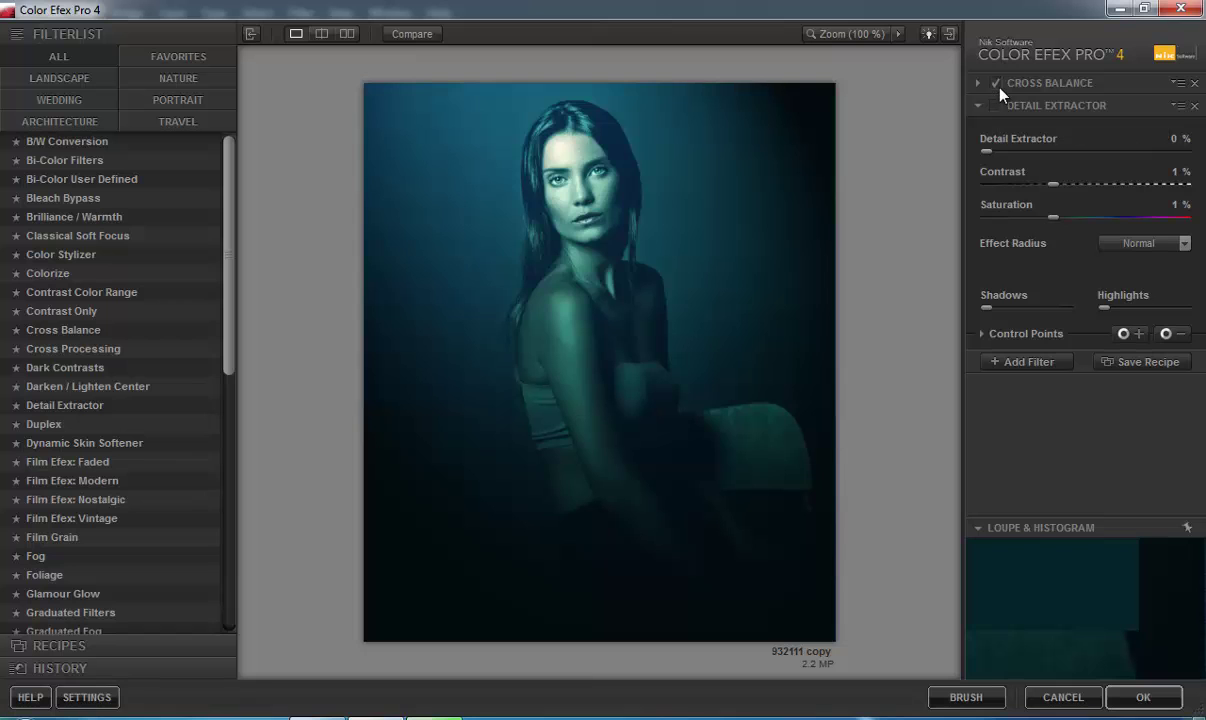
Apply the Color Efex result to Photoshop and toggle the teal layer to compare.
{"action": "left_click", "coordinate": [1137, 697]}
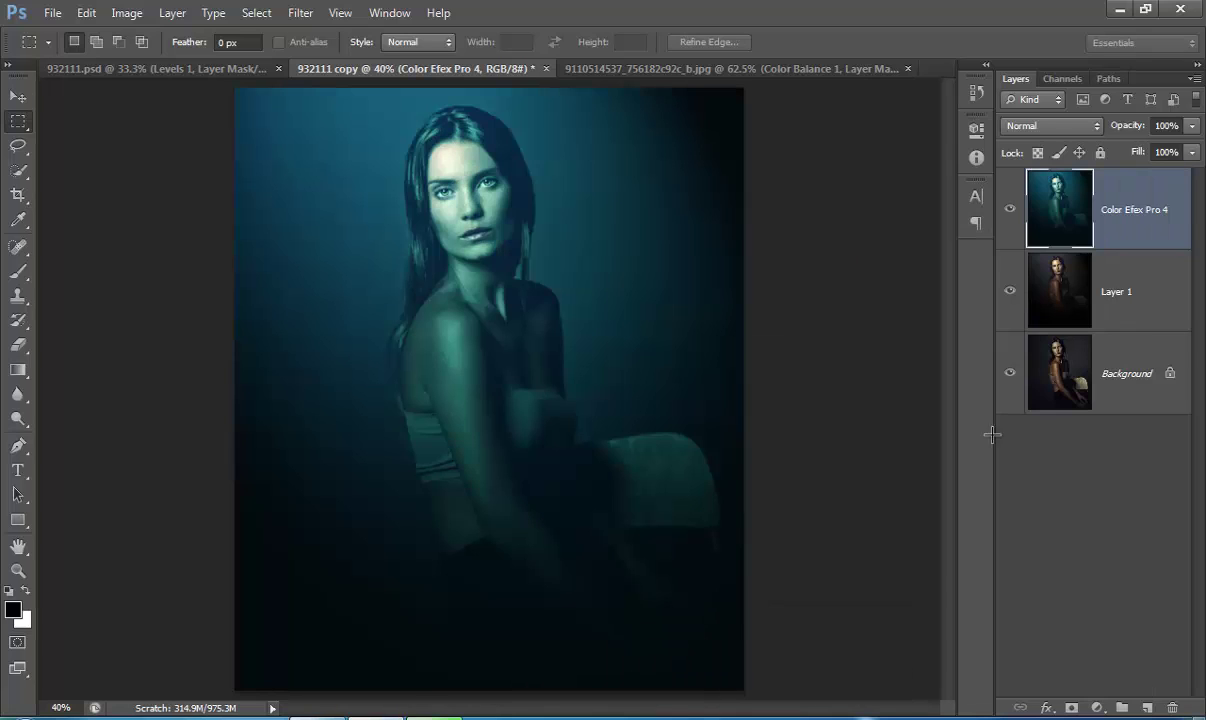
{"action": "left_click", "coordinate": [1009, 210]}
{"action": "left_click", "coordinate": [1009, 210]}
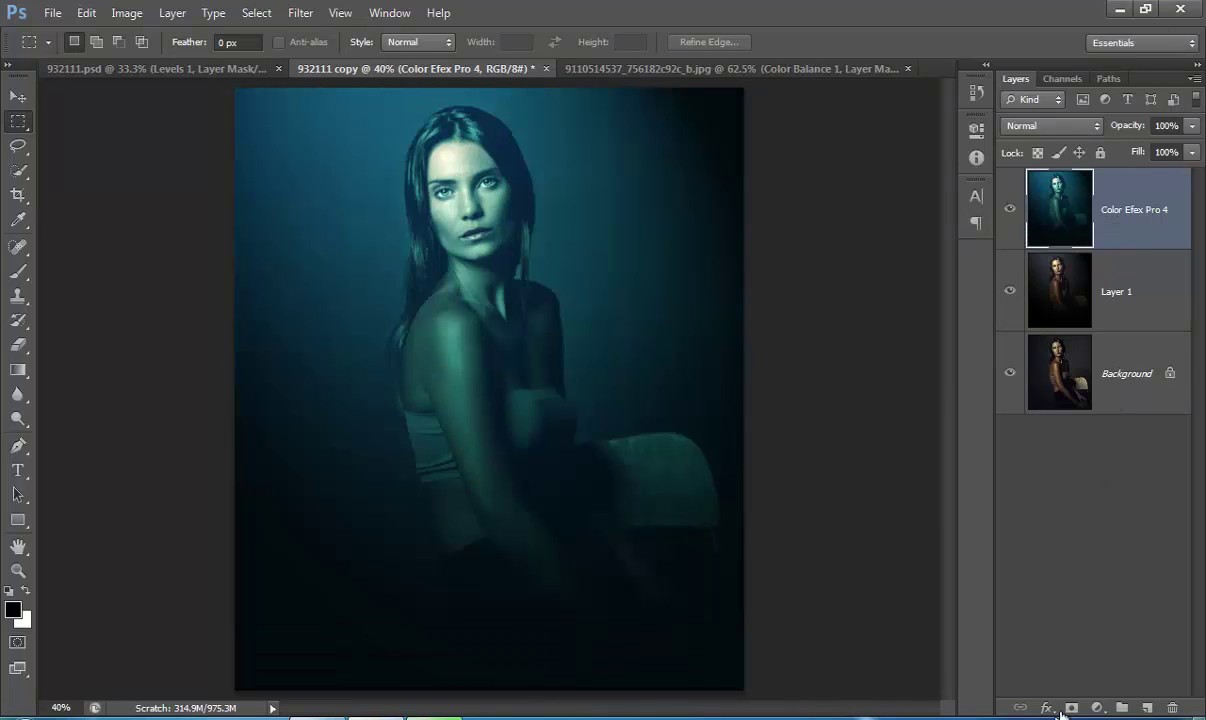
Add a Levels layer with output black 22 and input white 235, then compare it on and off.
{"action": "left_click", "coordinate": [1097, 707]}
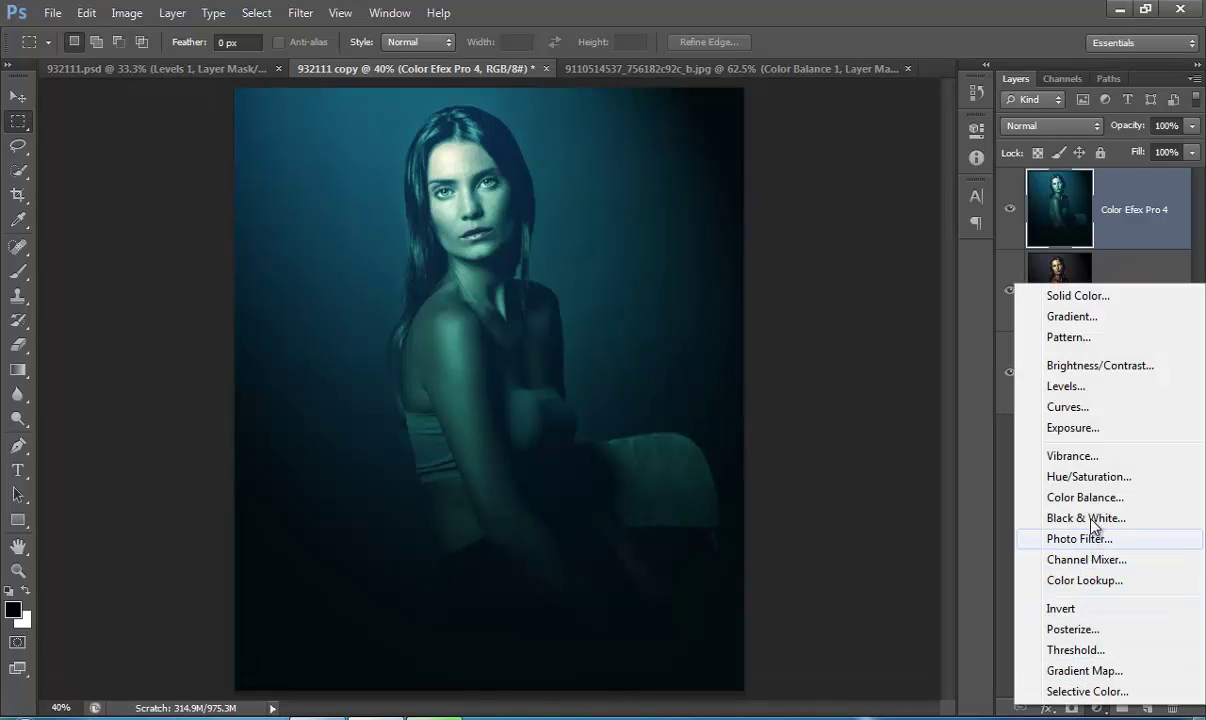
{"action": "left_click", "coordinate": [1085, 388]}
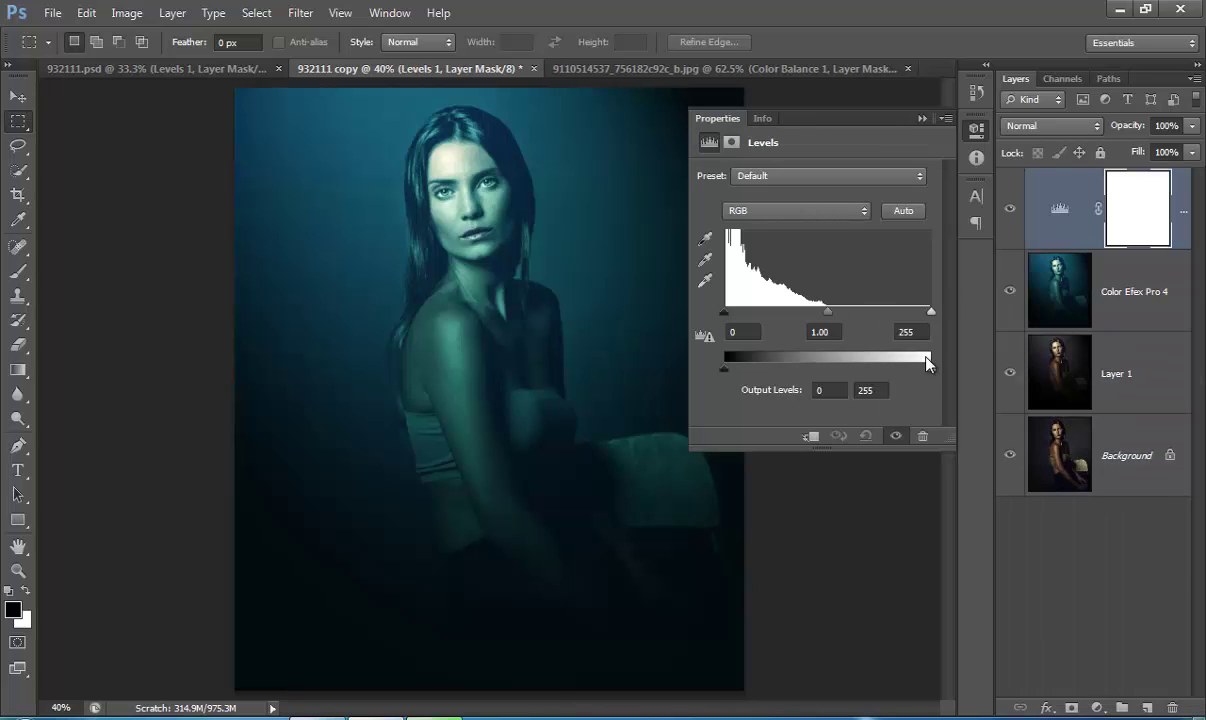
{"action": "mouse_move", "coordinate": [931, 369]}
{"action": "left_mouse_down"}
{"action": "mouse_move", "coordinate": [902, 372]}
{"action": "mouse_move", "coordinate": [940, 372]}
{"action": "left_mouse_up"}
{"action": "left_click_drag", "start_coordinate": [725, 369], "coordinate": [743, 374]}
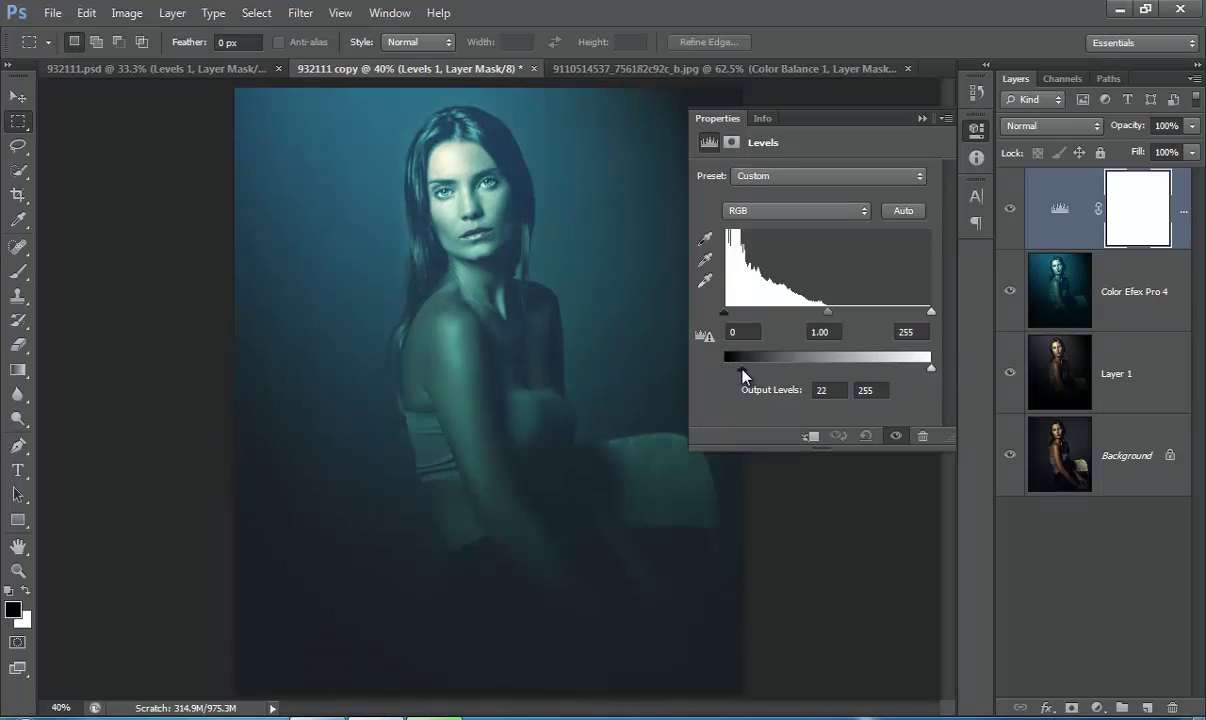
{"action": "mouse_move", "coordinate": [931, 312]}
{"action": "left_mouse_down"}
{"action": "mouse_move", "coordinate": [893, 318]}
{"action": "mouse_move", "coordinate": [918, 328]}
{"action": "left_mouse_up"}
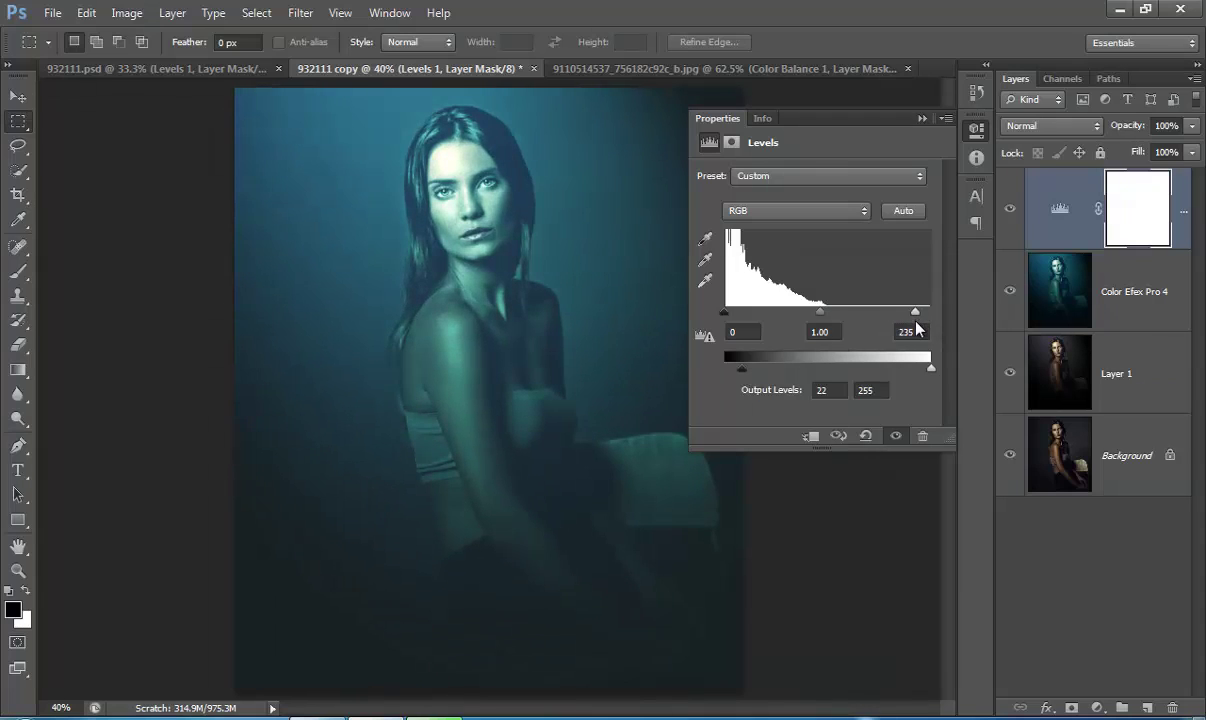
{"action": "left_click", "coordinate": [922, 118]}
{"action": "left_click", "coordinate": [1008, 211]}
{"action": "left_click", "coordinate": [1008, 211]}
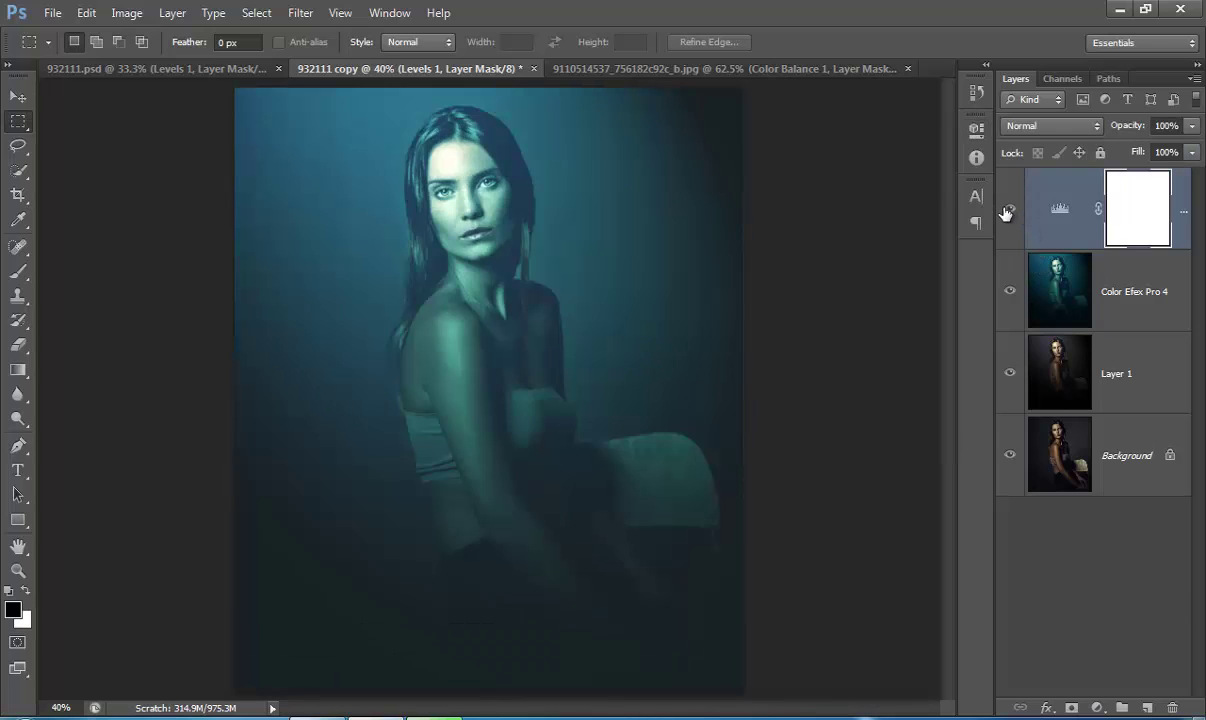
{"action": "left_click_drag", "start_coordinate": [1008, 211], "coordinate": [1009, 373]}
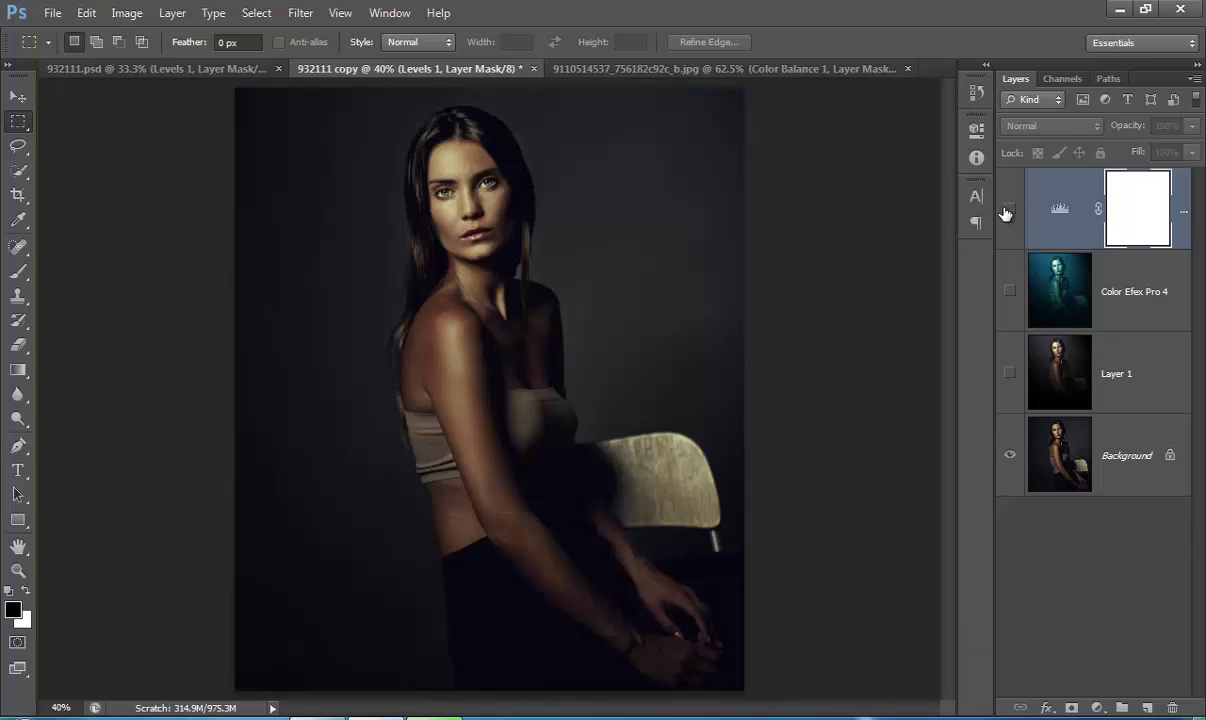
{"action": "left_click", "coordinate": [1008, 211]}
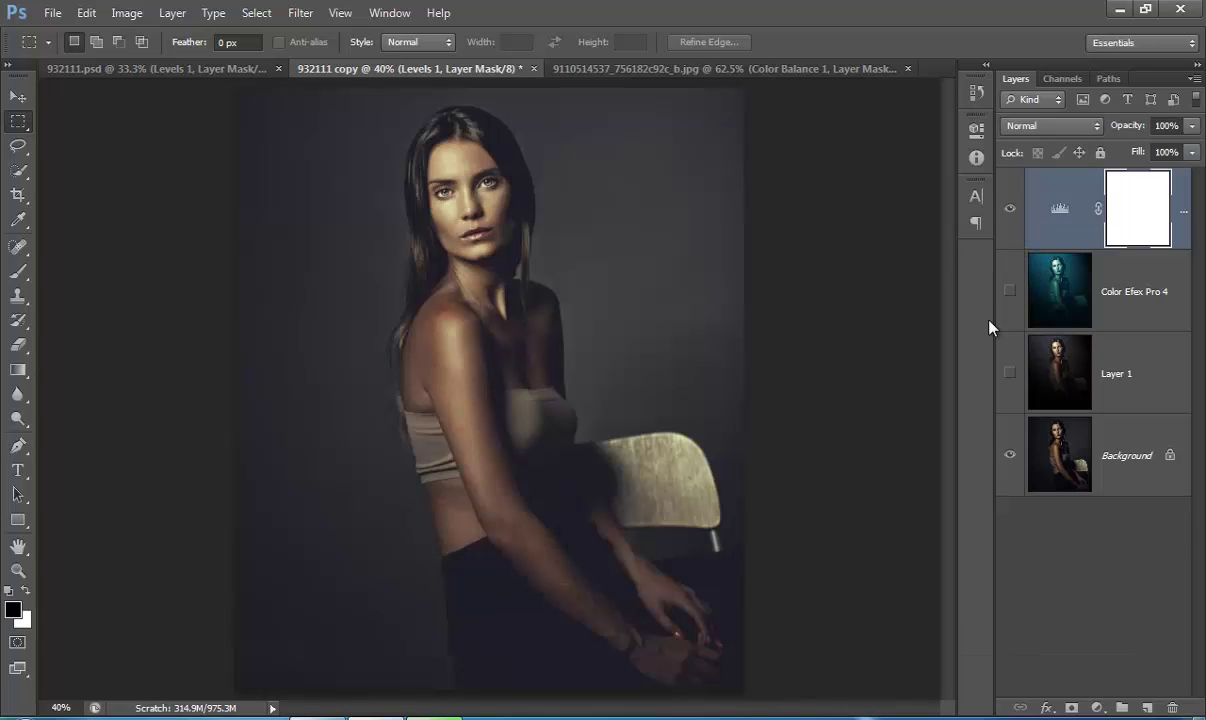
{"action": "left_click_drag", "start_coordinate": [1008, 373], "coordinate": [1010, 400]}
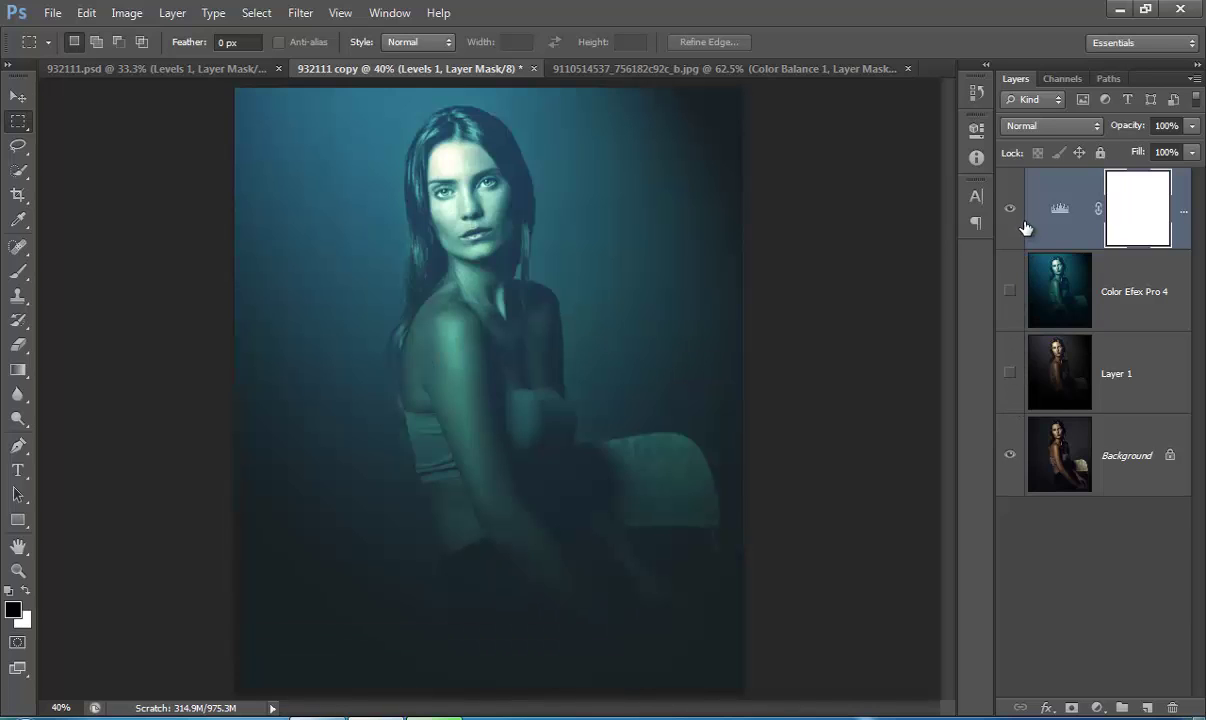
{"action": "left_click", "coordinate": [1009, 208]}
{"action": "left_click", "coordinate": [1060, 425]}
{"action": "left_click", "coordinate": [1009, 373]}
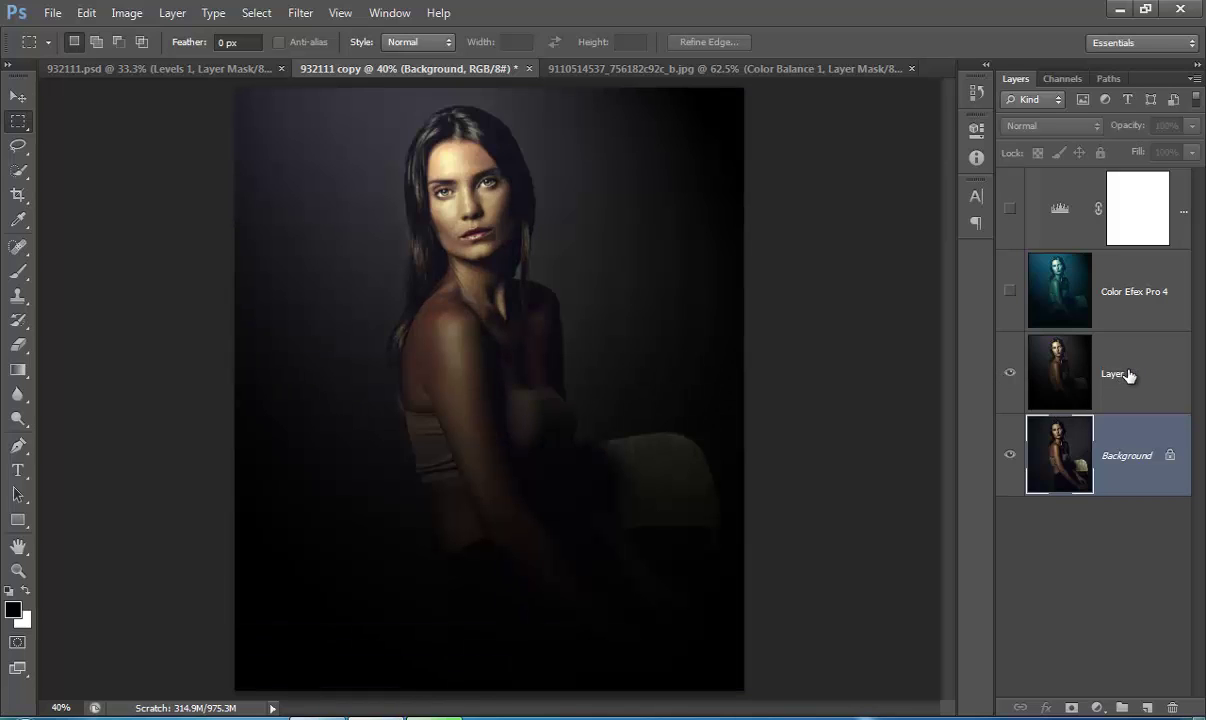
{"action": "left_click", "coordinate": [1128, 375]}
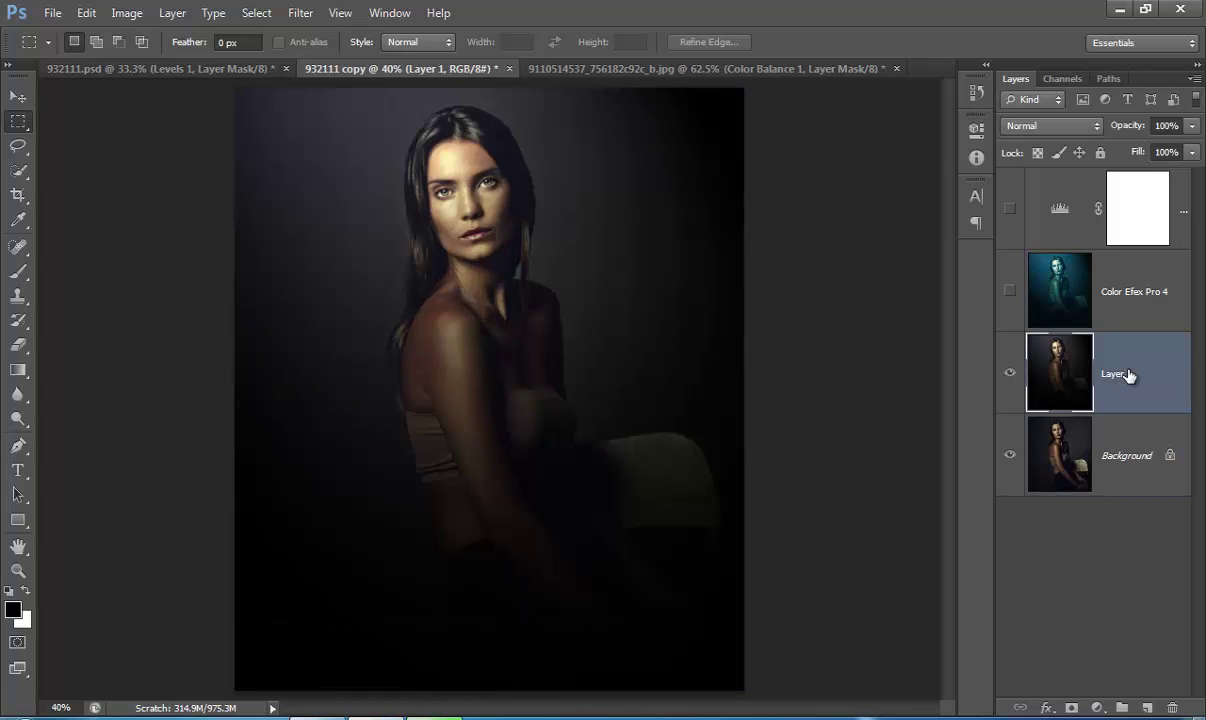
{"action": "left_click", "coordinate": [1009, 292]}
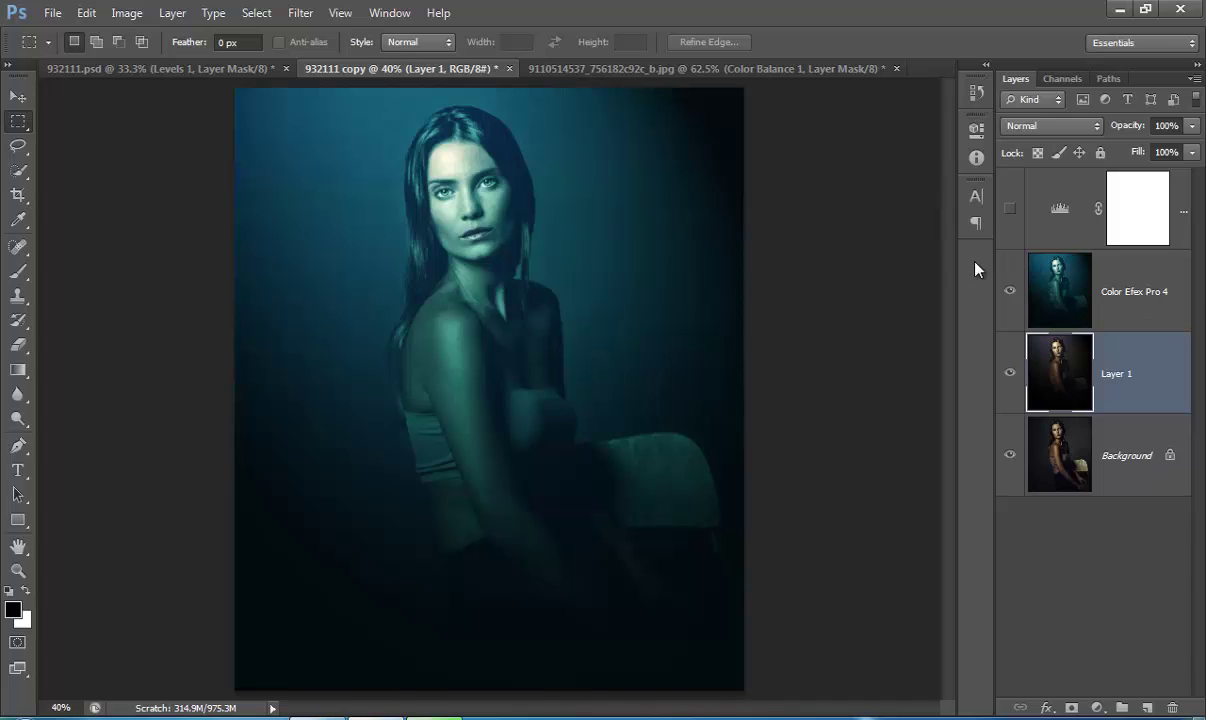
{"action": "left_click", "coordinate": [1010, 209]}
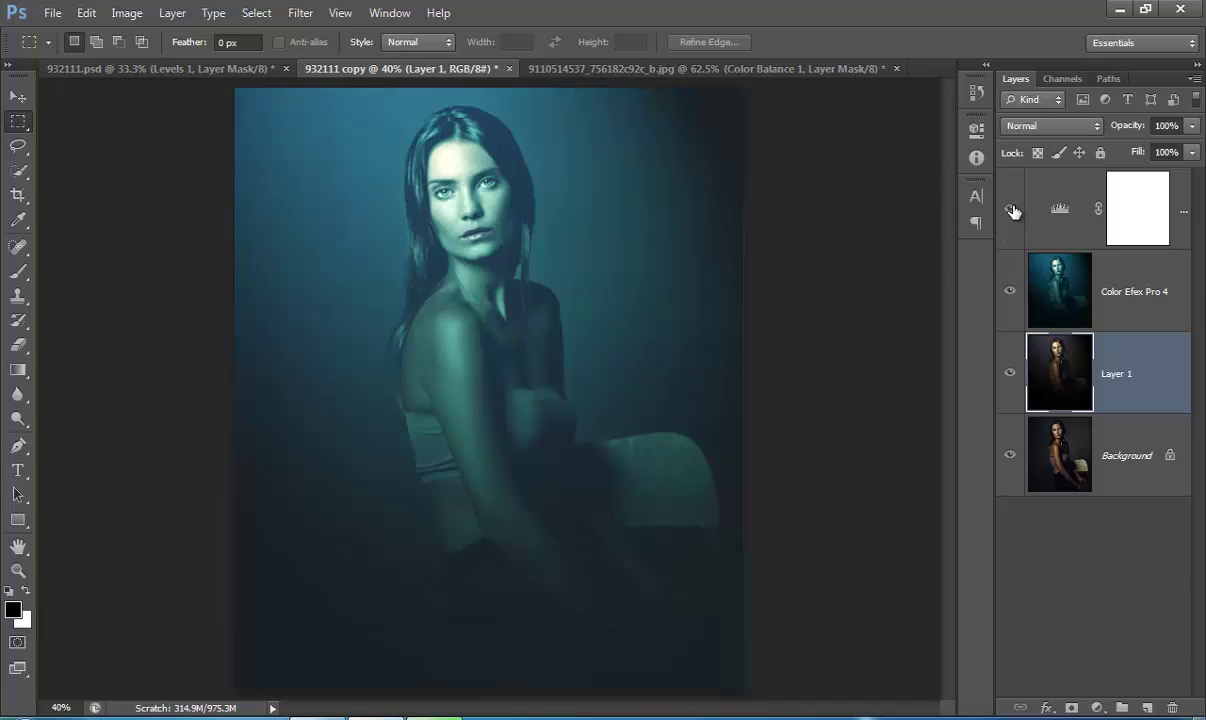